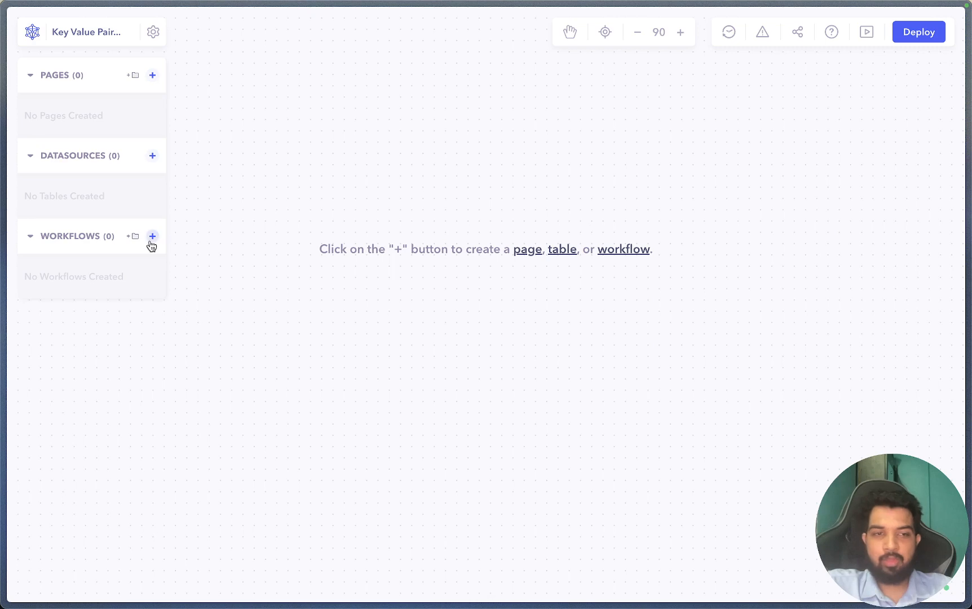
# - Create a new API Request workflow named 'Get all keys'
pyautogui.click(151, 238)
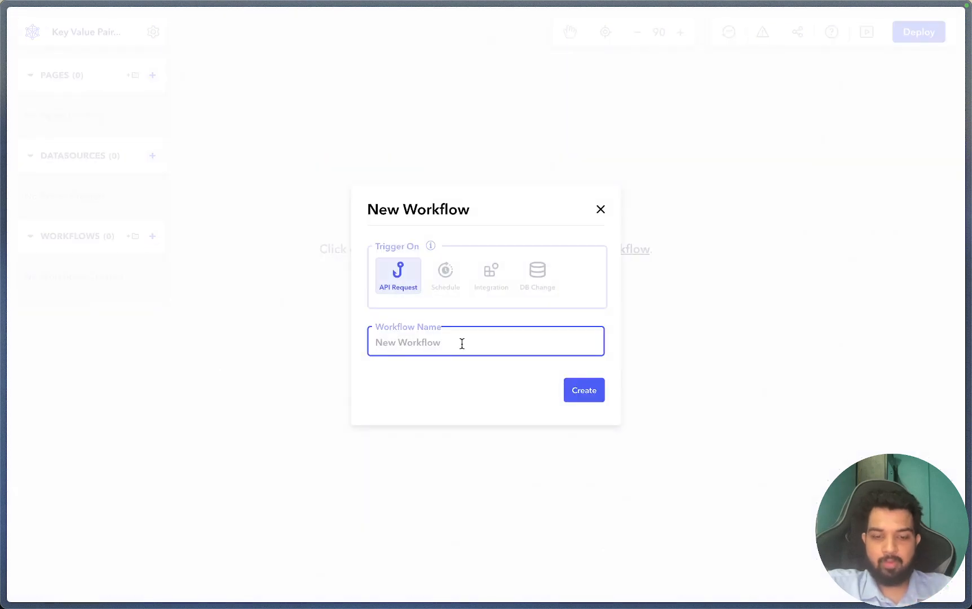
pyautogui.write('Get all keys')
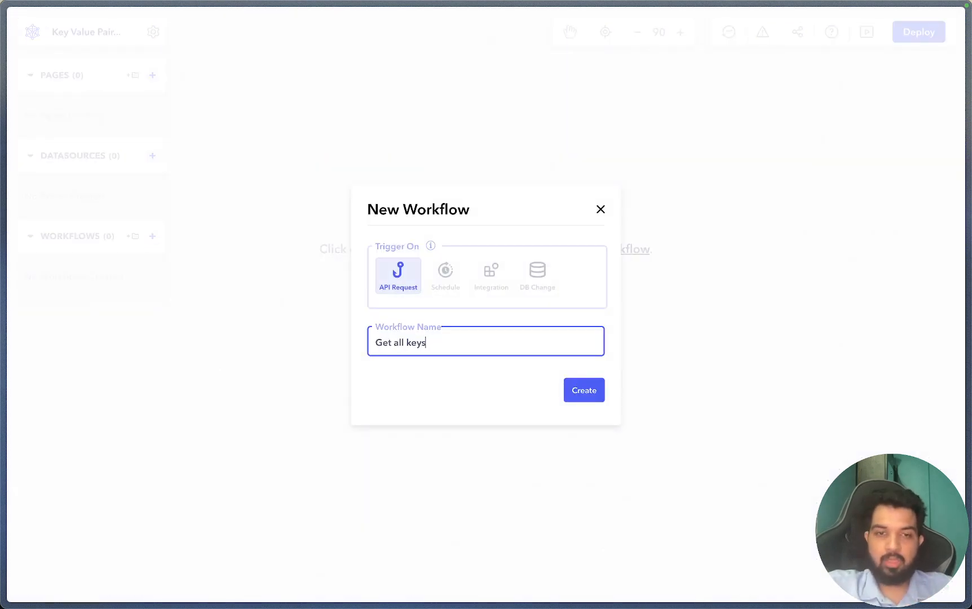
pyautogui.click(592, 391)
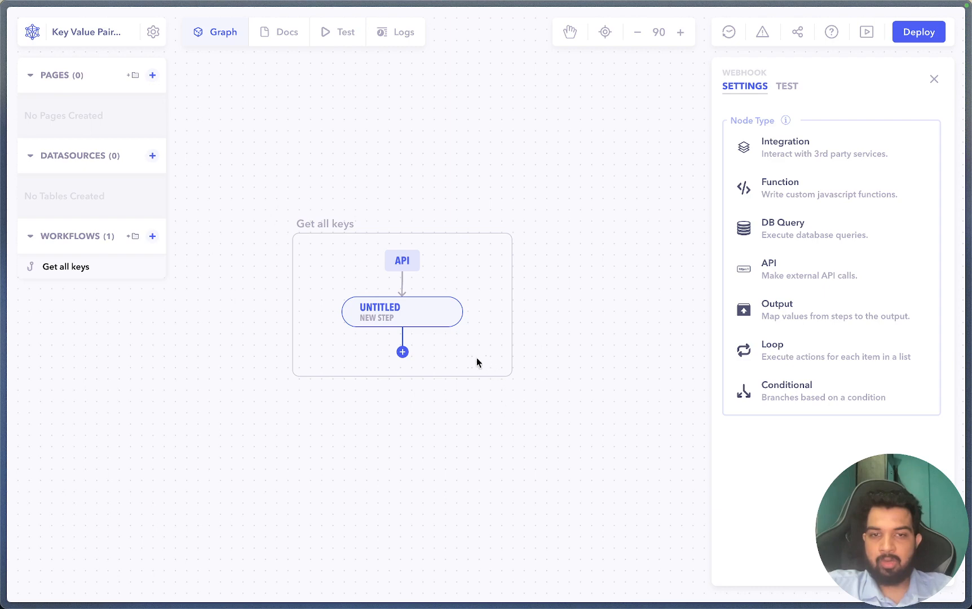
# - Make the step a Redis DB query and save the pasted connection string
pyautogui.click(788, 239)
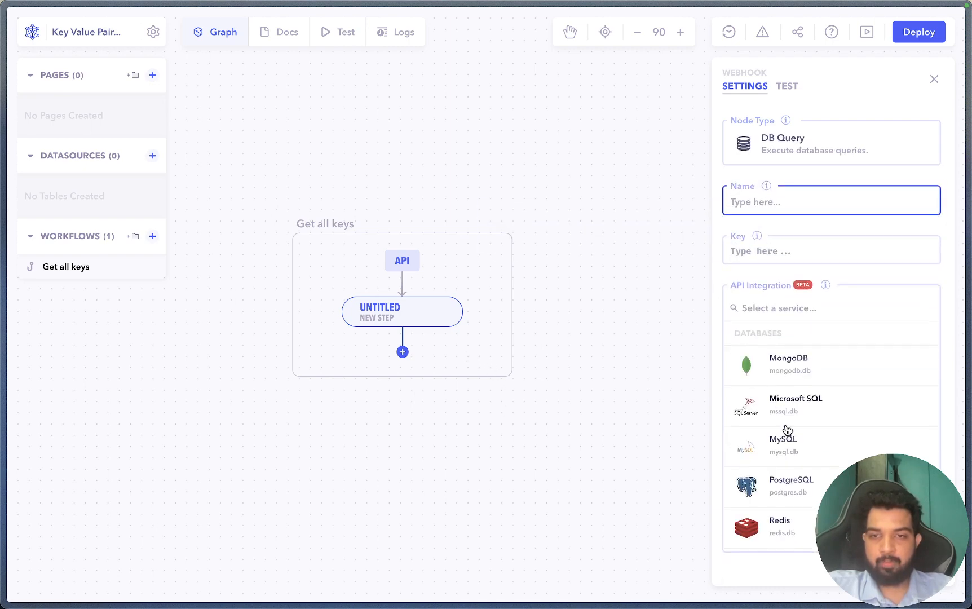
pyautogui.click(781, 531)
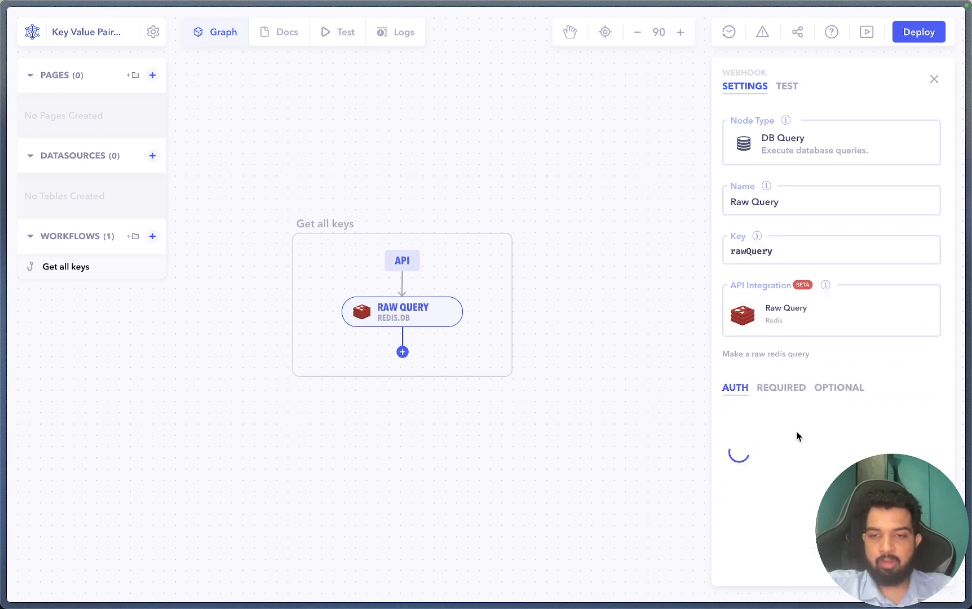
pyautogui.click(762, 448)
pyautogui.hotkey('ctrl', 'v')
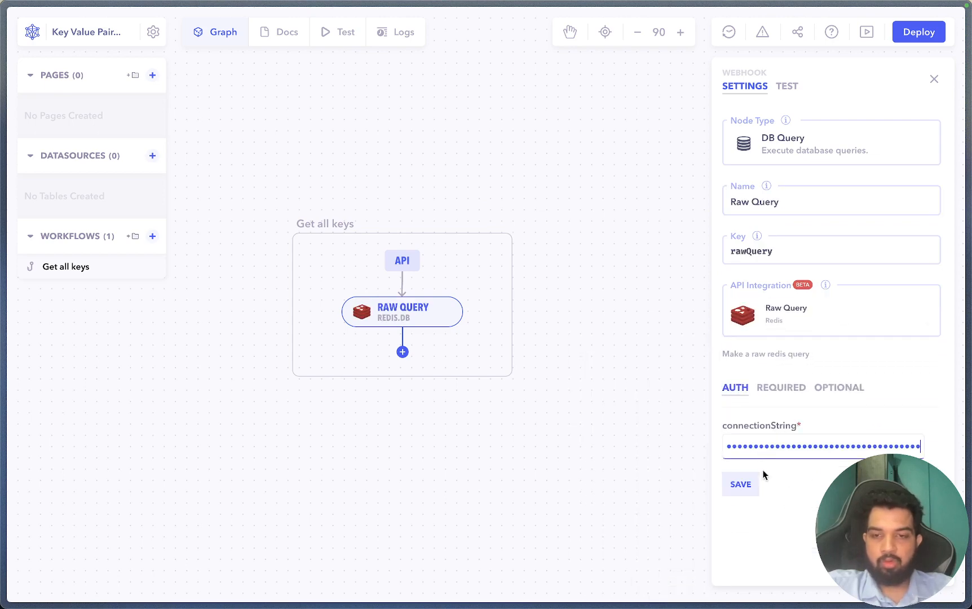
pyautogui.click(748, 484)
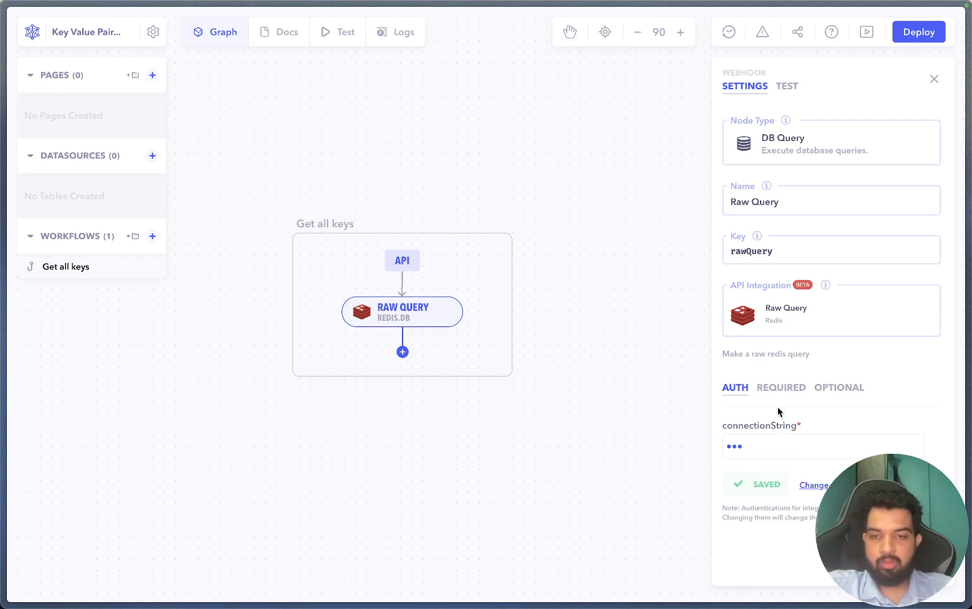
# - Set the Redis query's operation to KEYS with query *
pyautogui.click(792, 397)
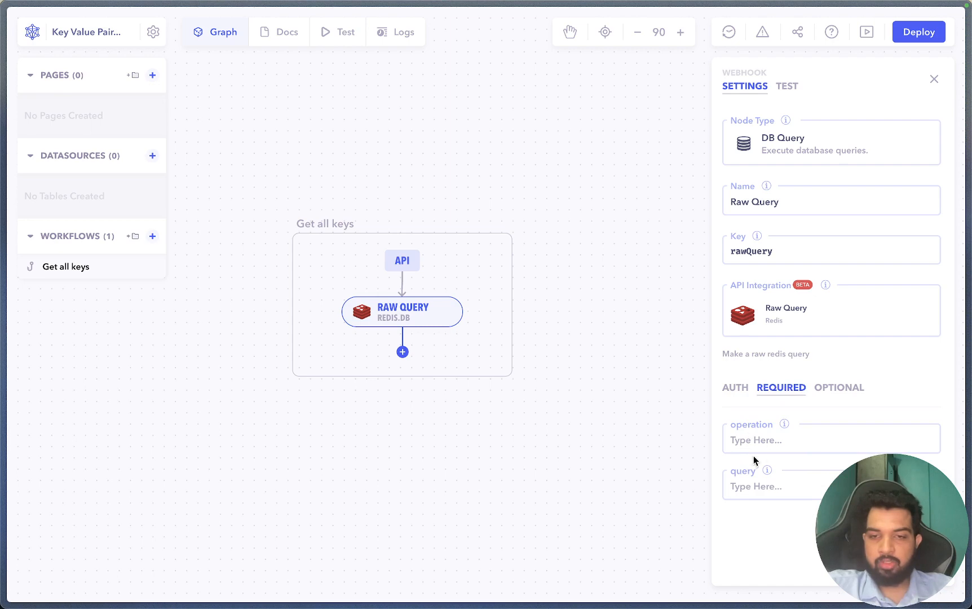
pyautogui.click(776, 442)
pyautogui.moveTo(784, 423)
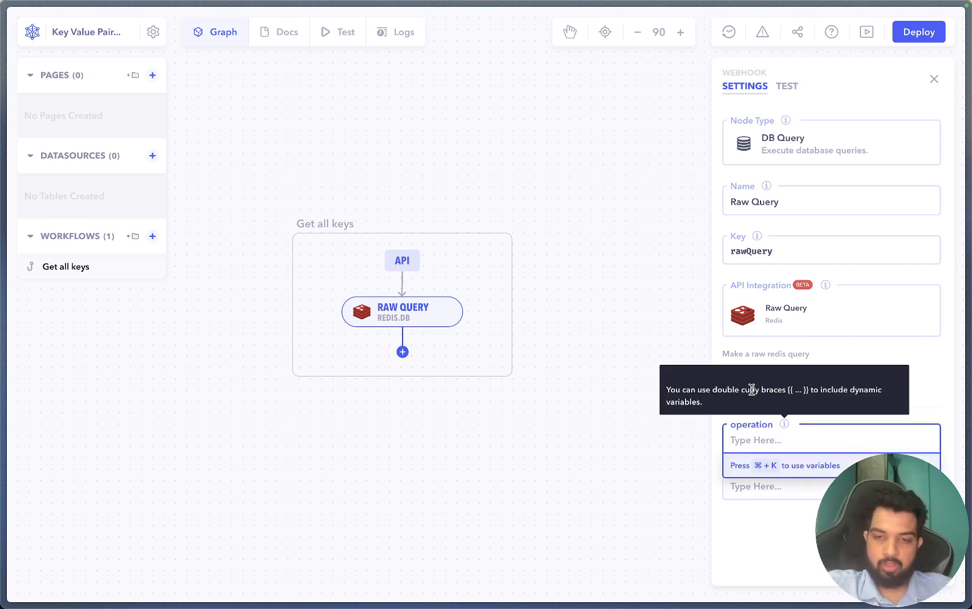
pyautogui.write('KEYS')
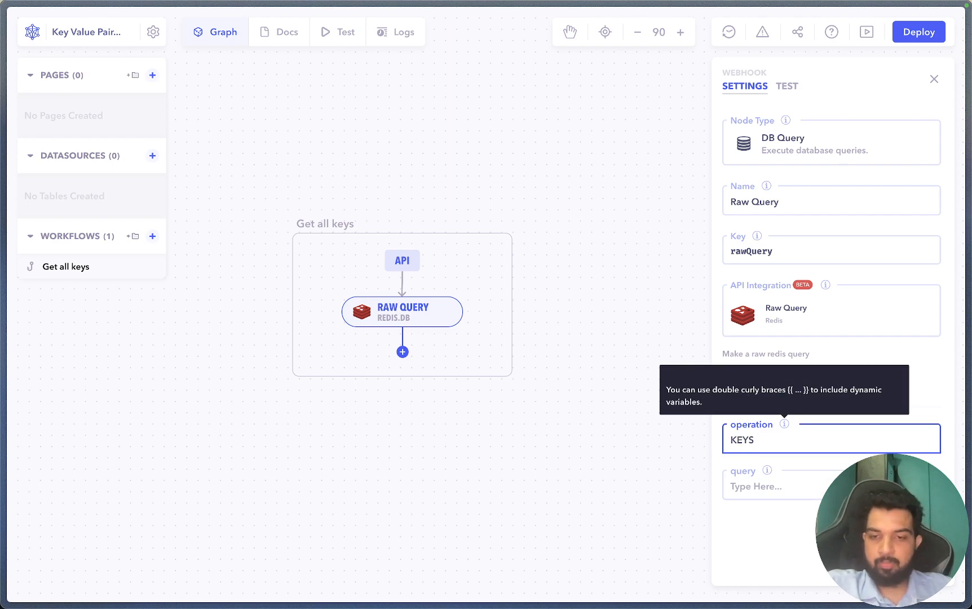
pyautogui.click(751, 483)
pyautogui.write('*')
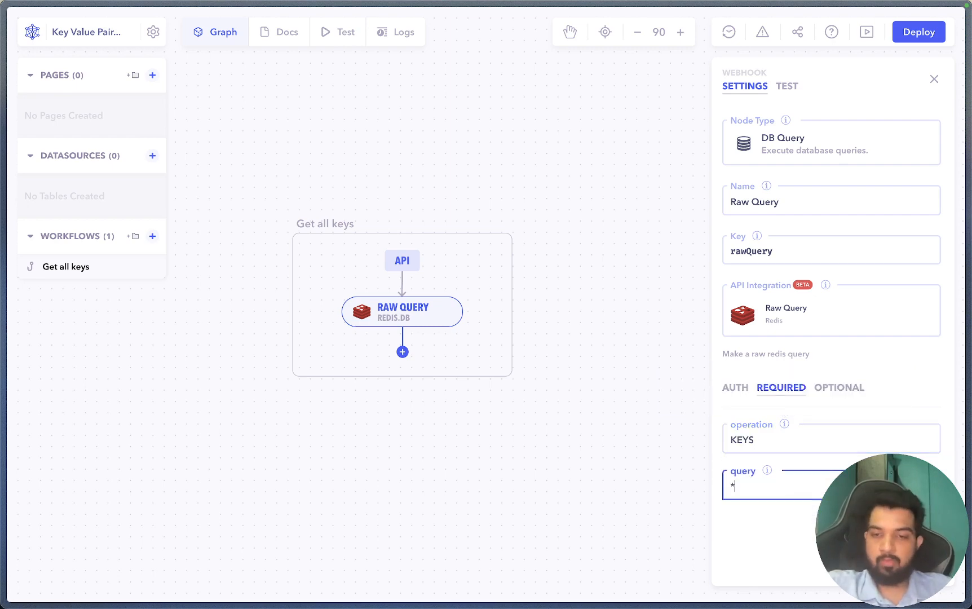
pyautogui.click(634, 446)
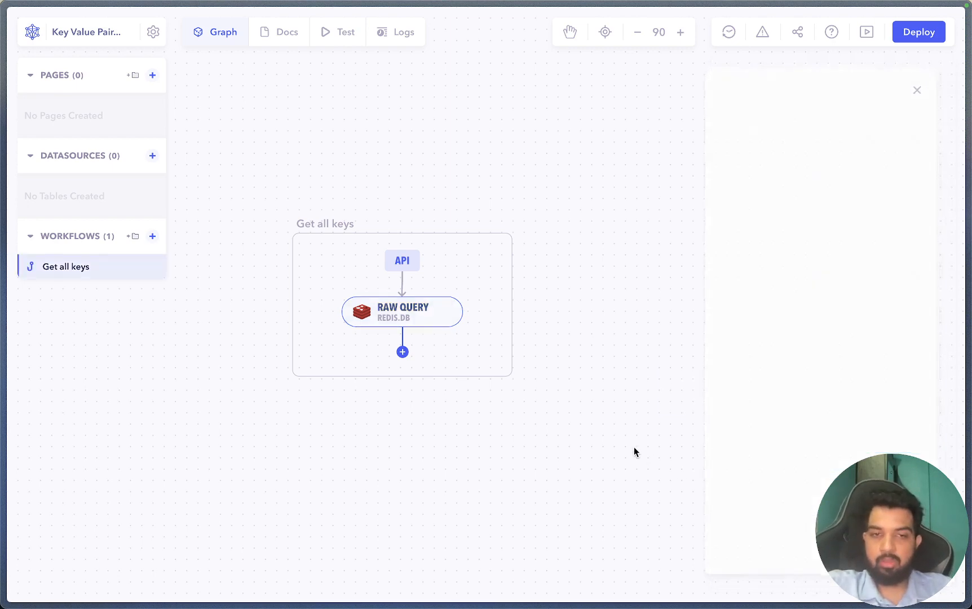
# - Test-run Get all keys and check it returns product:3, product:1 and products:2
pyautogui.click(339, 35)
pyautogui.click(642, 221)
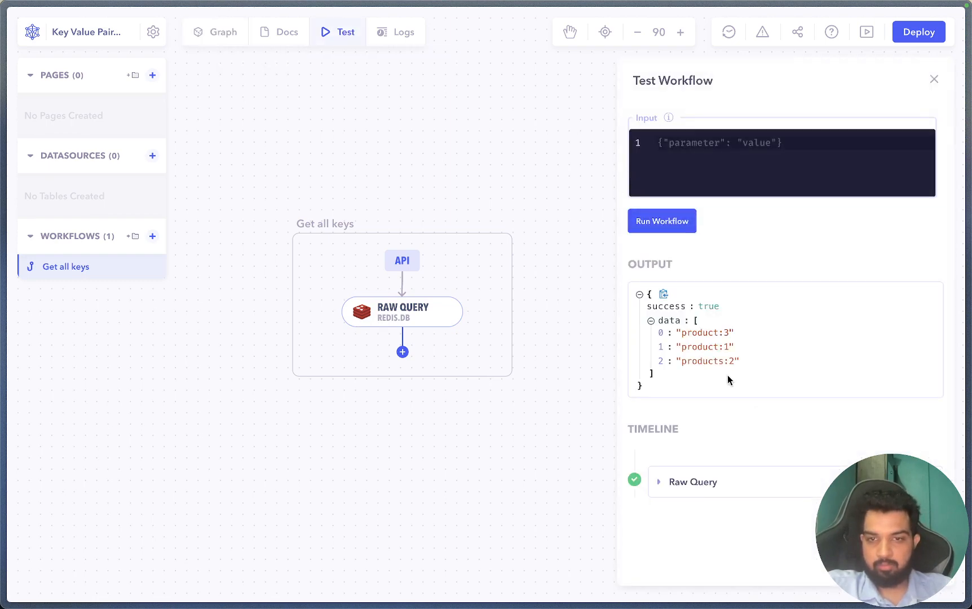
pyautogui.moveTo(660, 328); pyautogui.dragTo(755, 371)
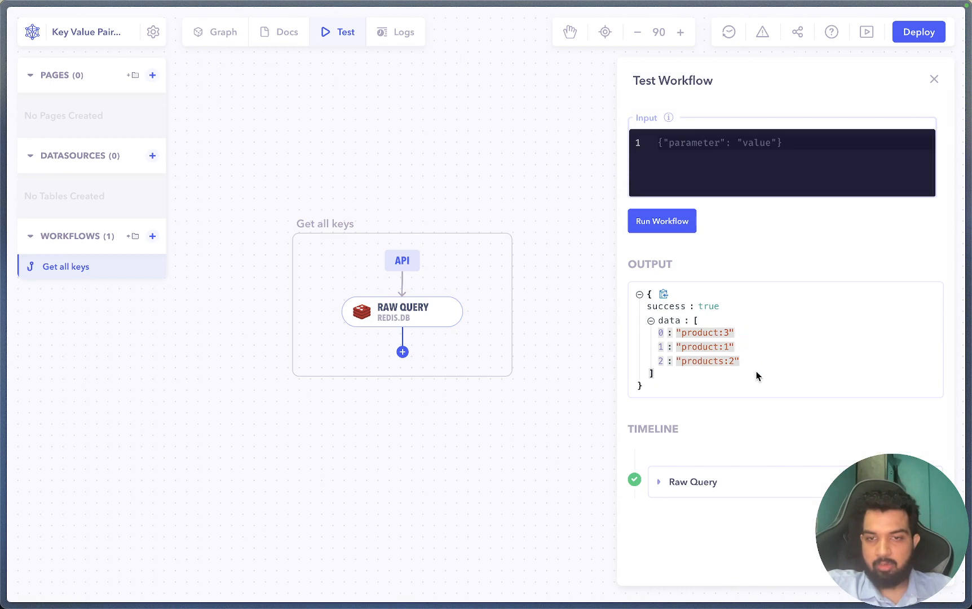
pyautogui.click(494, 412)
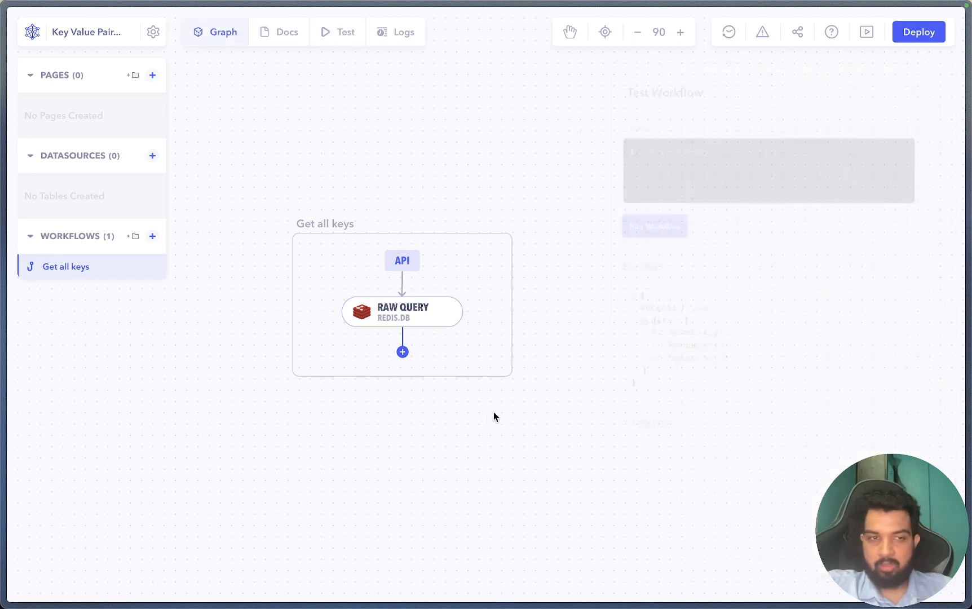
# - Create a second API Request workflow named 'Create a new pair'
pyautogui.click(153, 239)
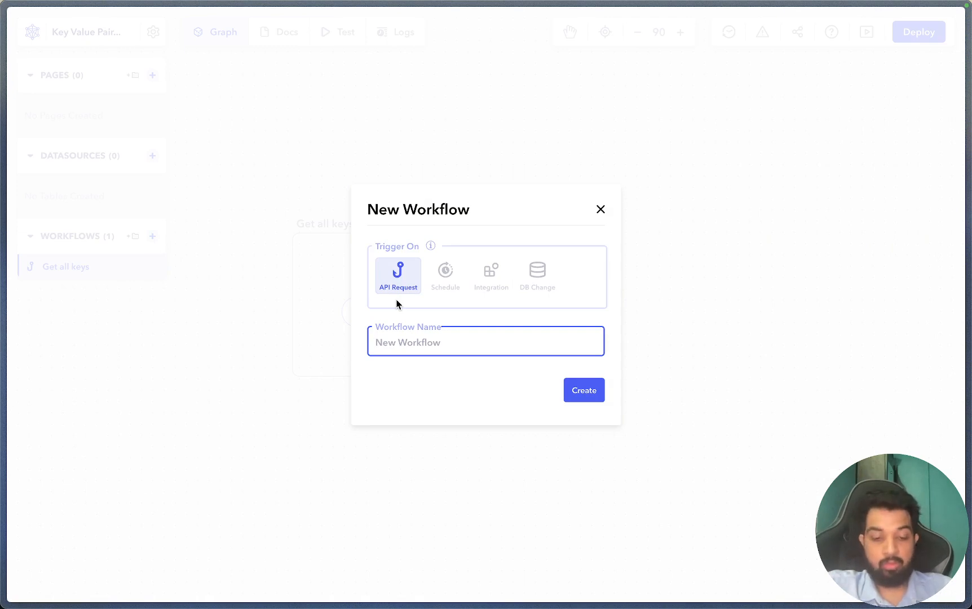
pyautogui.write('S')
pyautogui.press('BackSpace')
pyautogui.write('C')
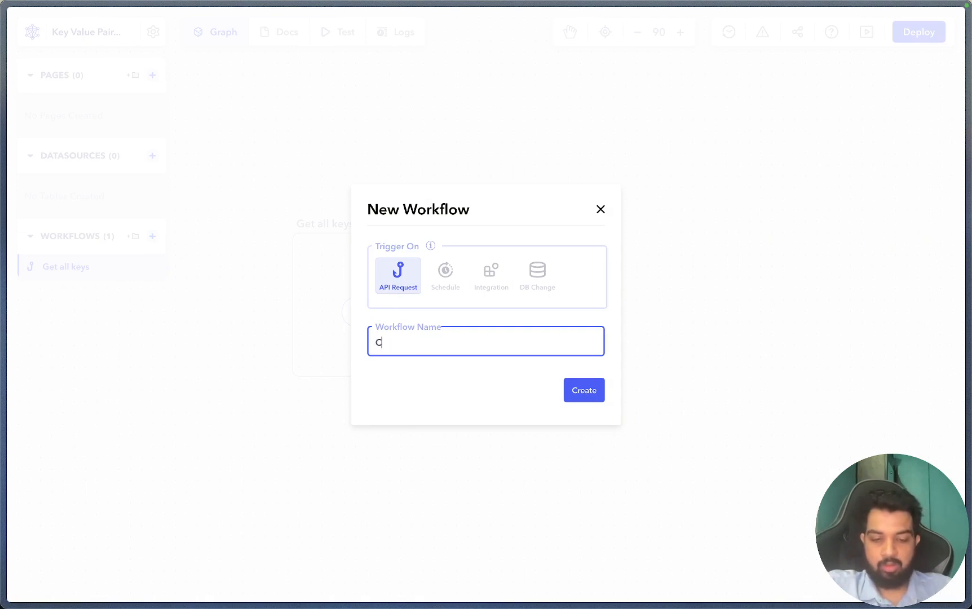
pyautogui.write('reate a n')
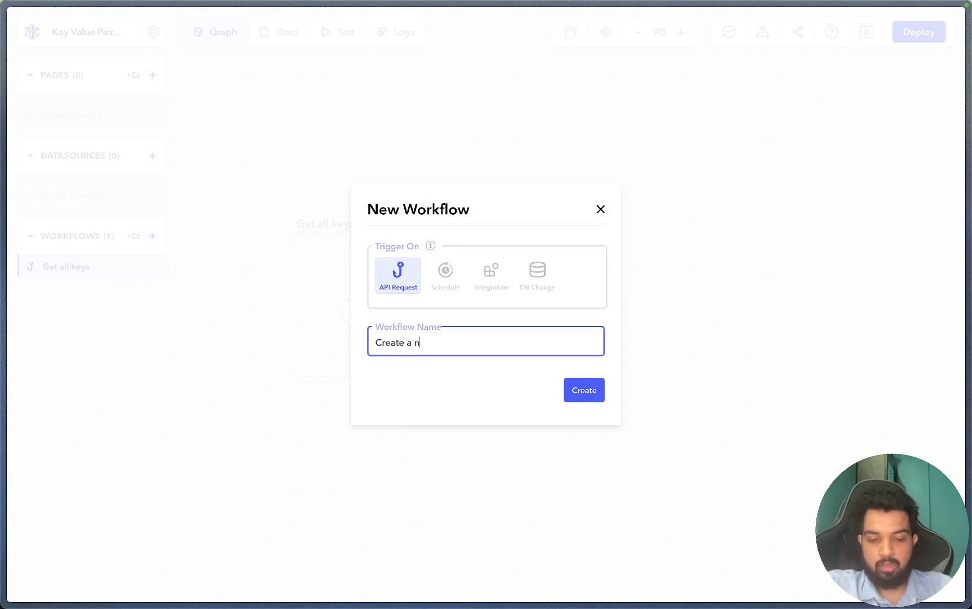
pyautogui.write('ew pair')
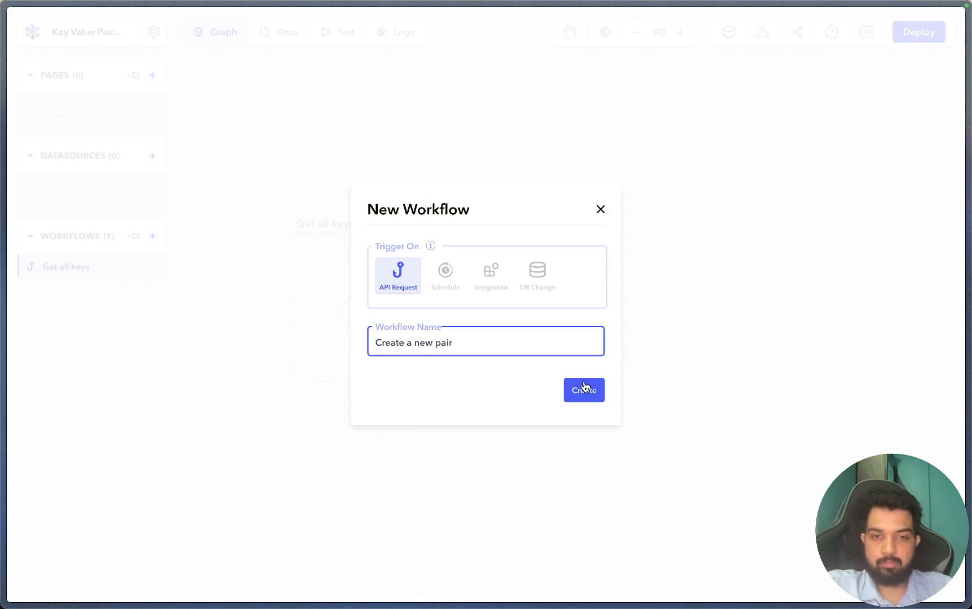
pyautogui.click(584, 389)
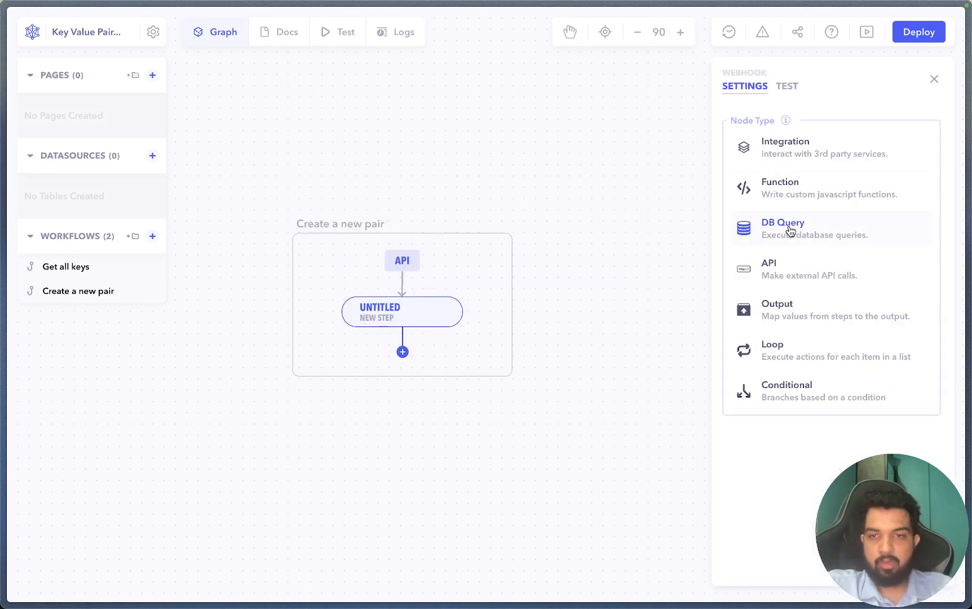
# - Make the new step a Redis query with the SET operation
pyautogui.click(791, 231)
pyautogui.click(805, 525)
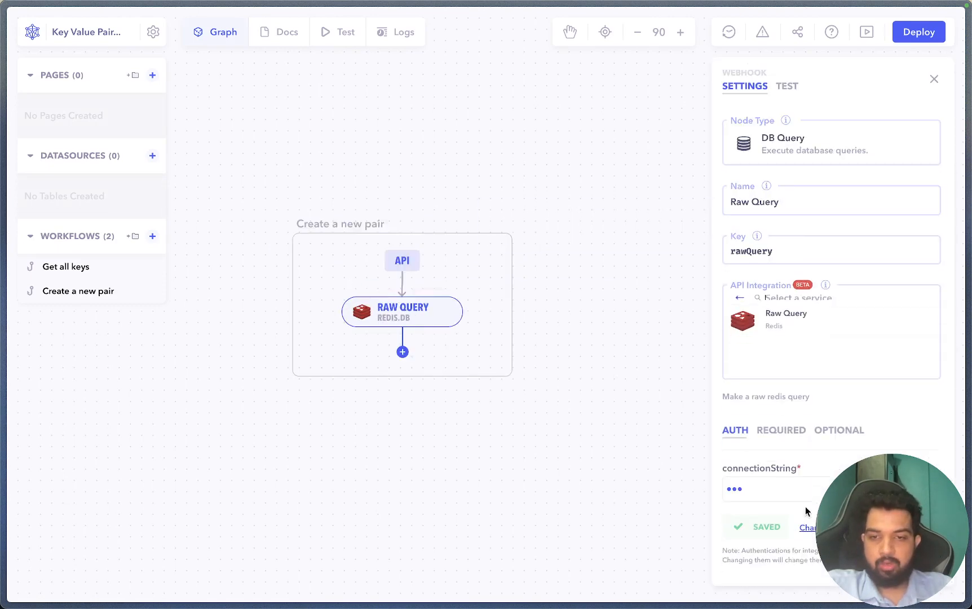
pyautogui.scroll(-1, 780, 470)
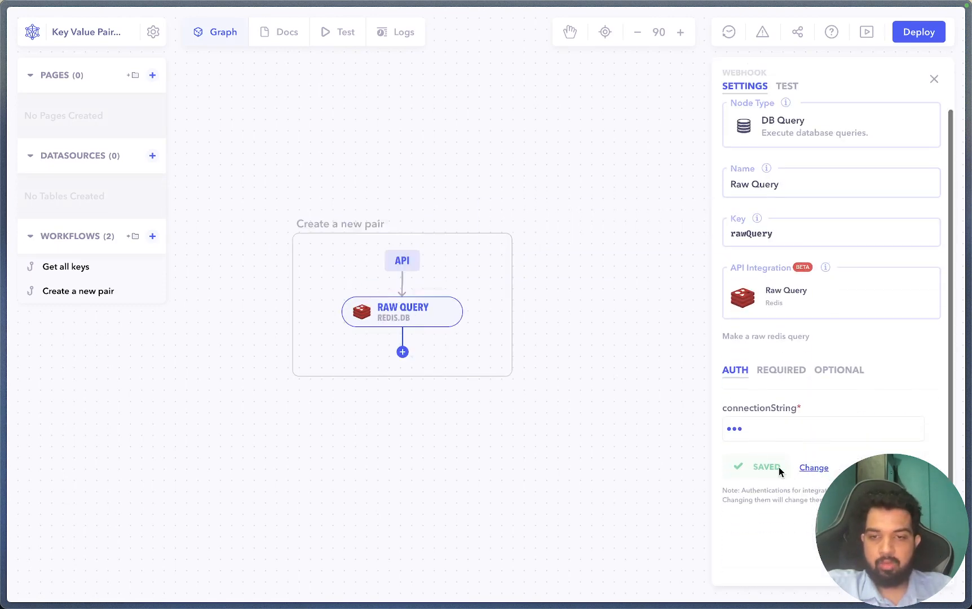
pyautogui.click(782, 373)
pyautogui.click(757, 413)
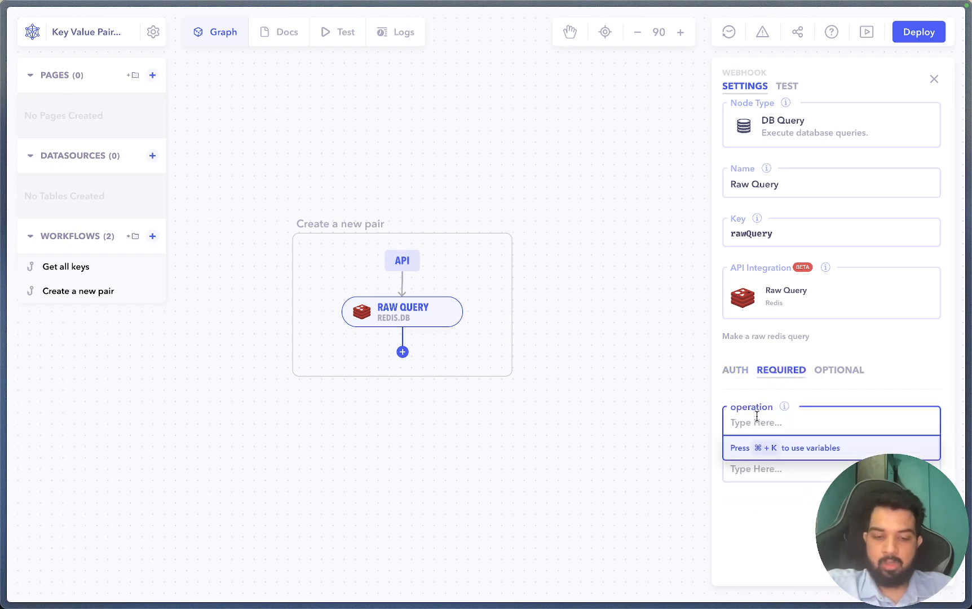
pyautogui.write('SET')
pyautogui.press('Tab')
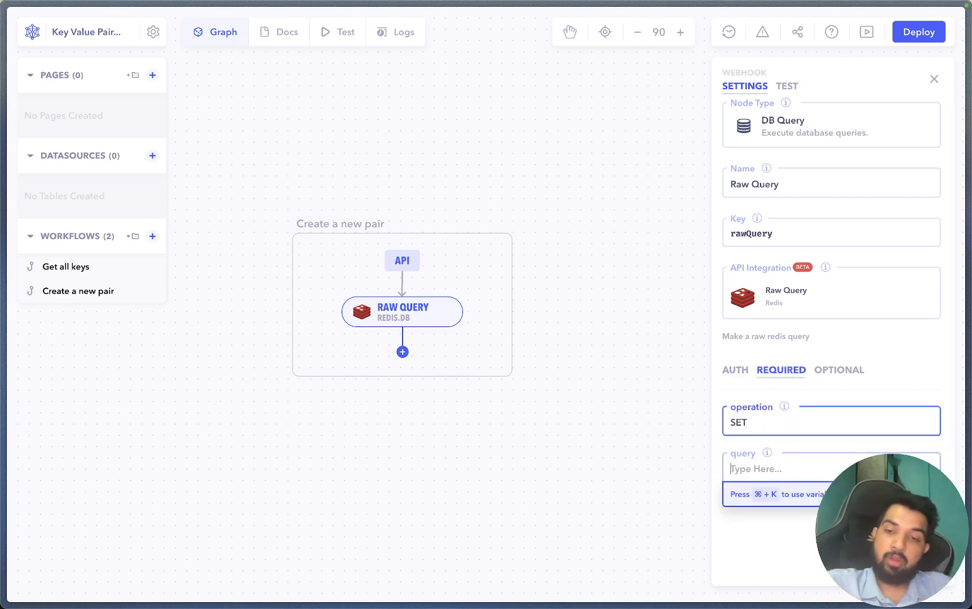
# - Enter the query {"key":"product:4", "value":"Keyboard"} on separate lines
pyautogui.write('{')
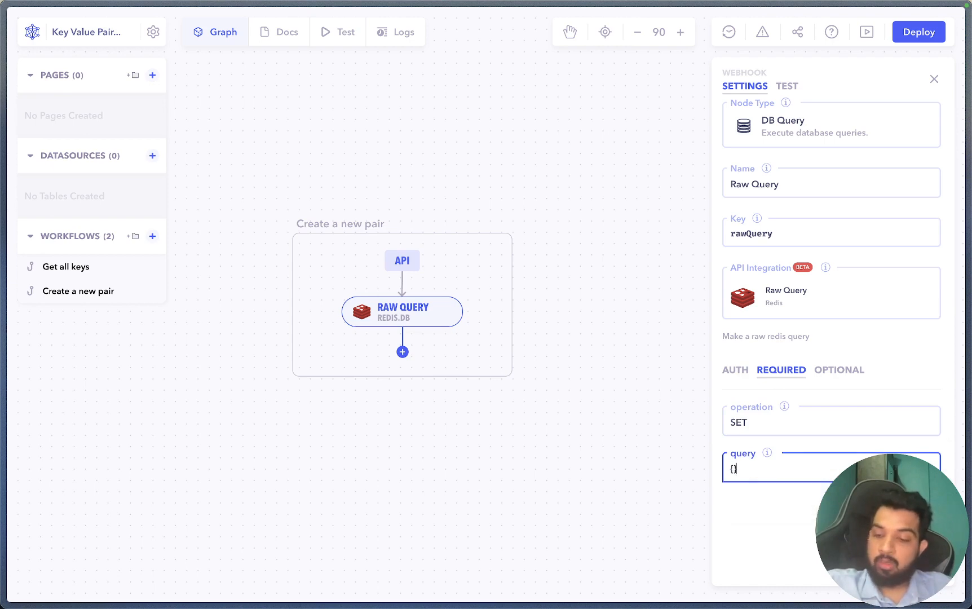
pyautogui.press('Return')
pyautogui.press('Return')
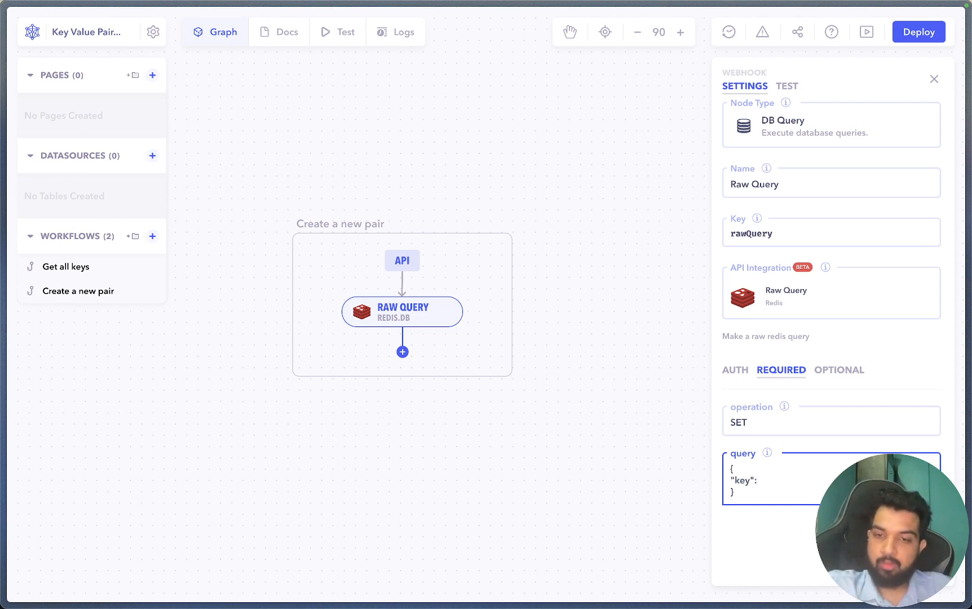
pyautogui.write('"key":"pr')
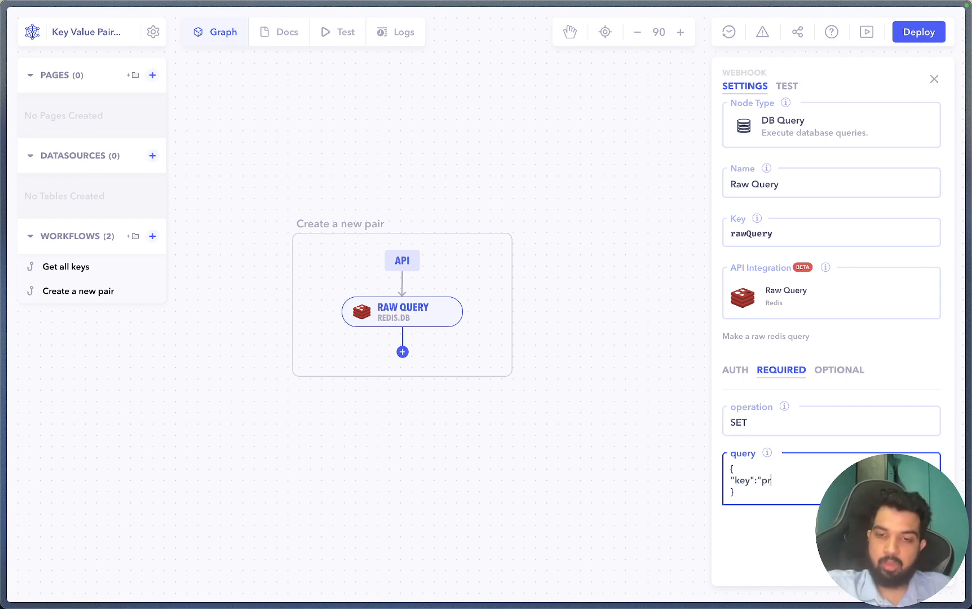
pyautogui.write('oduct:4",')
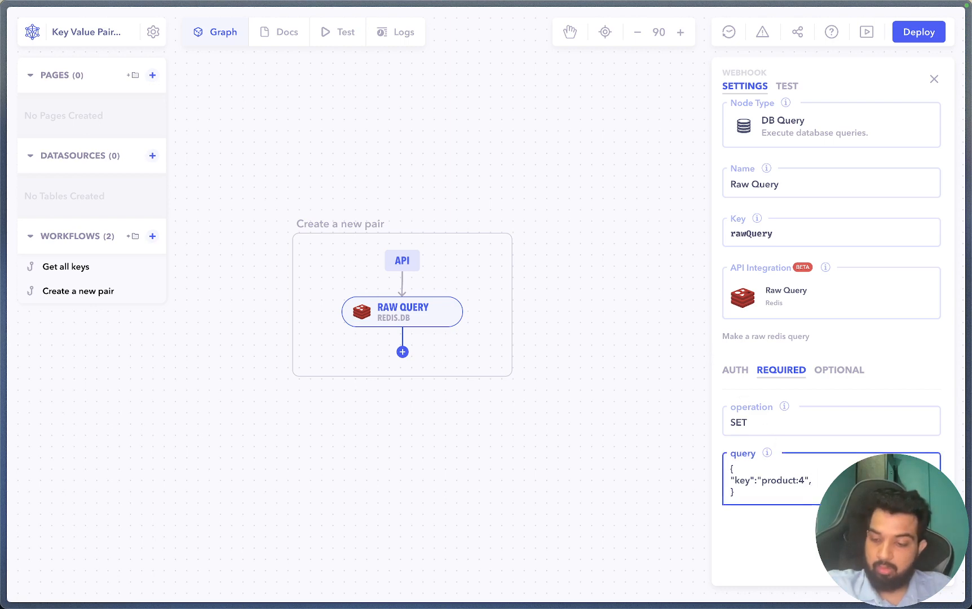
pyautogui.press('Return')
pyautogui.write('"value":Ke')
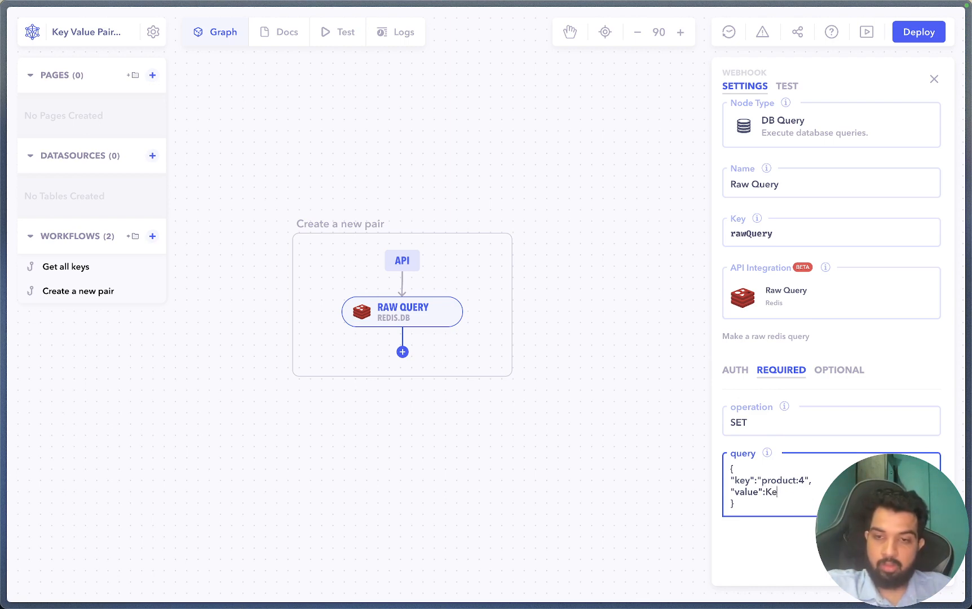
pyautogui.write('yboard')
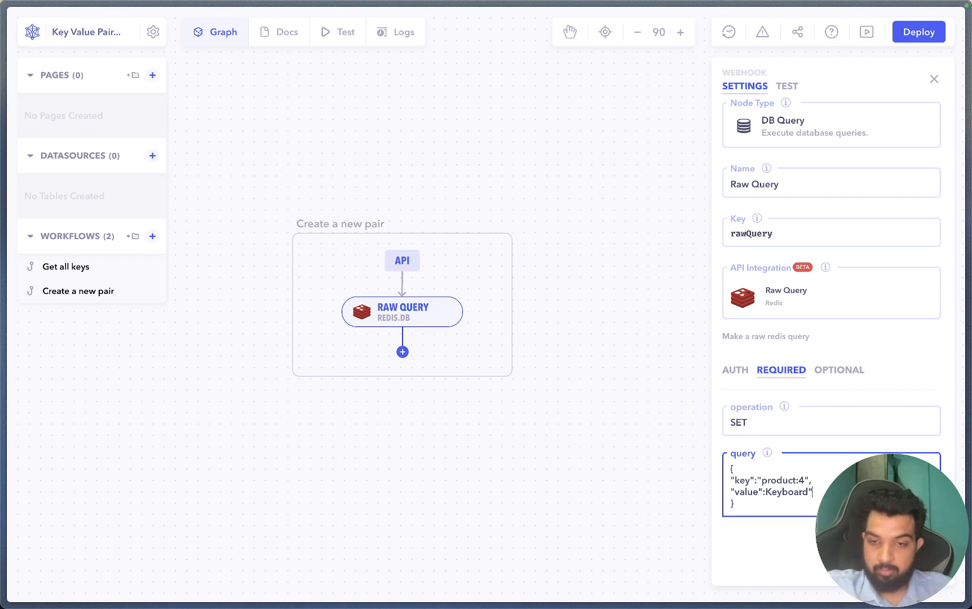
pyautogui.click(765, 492)
pyautogui.write('"')
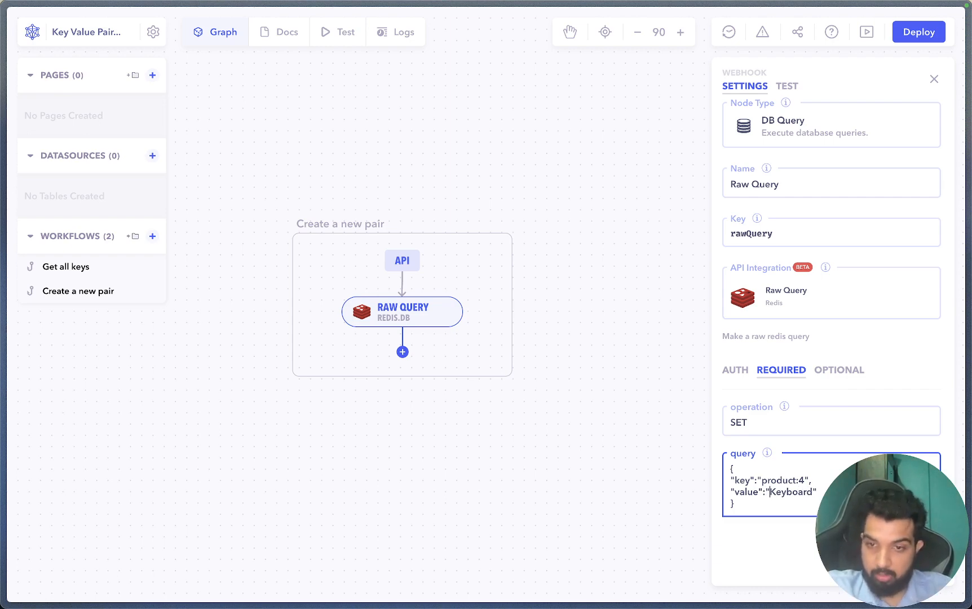
# - Test-run Create a new pair, which returns OK
pyautogui.click(534, 480)
pyautogui.click(337, 38)
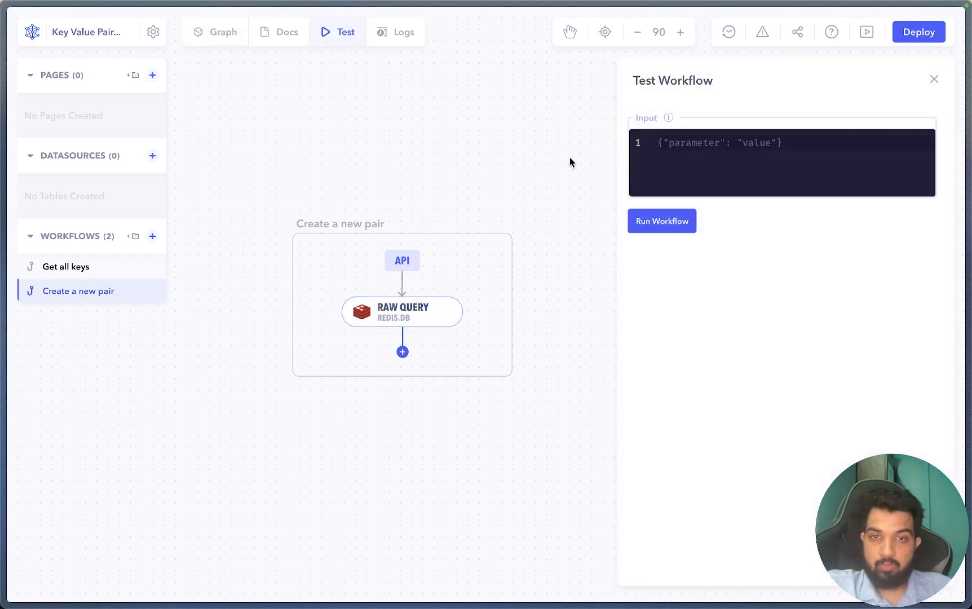
pyautogui.click(643, 217)
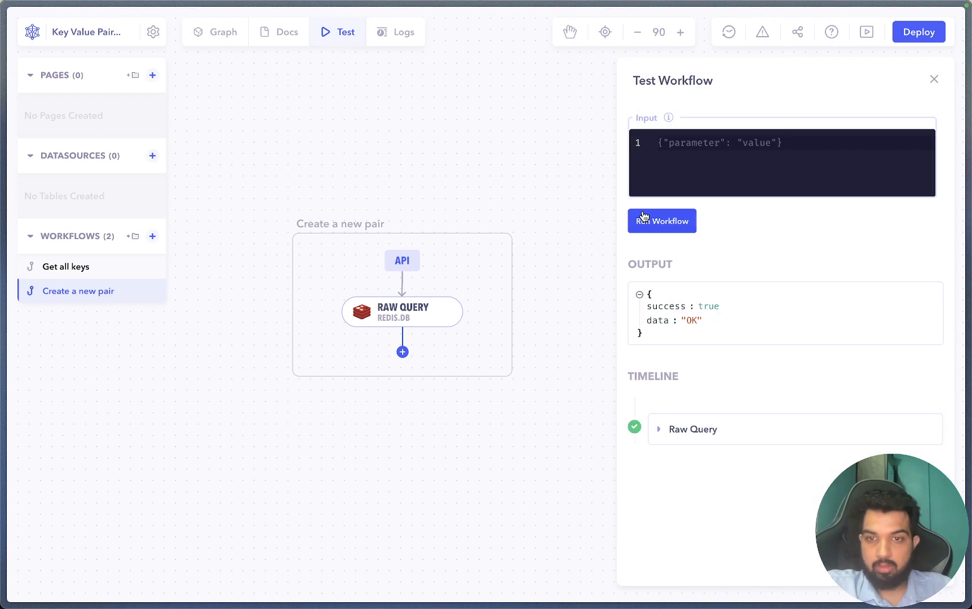
# - Rerun Get all keys to confirm product:4 now appears among four keys
pyautogui.click(320, 161)
pyautogui.click(76, 266)
pyautogui.click(327, 32)
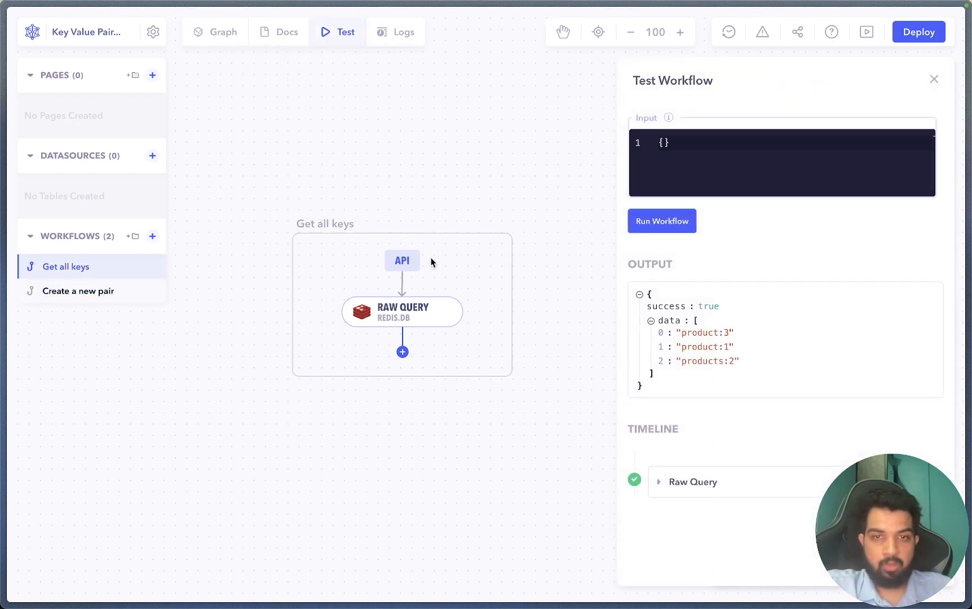
pyautogui.click(662, 220)
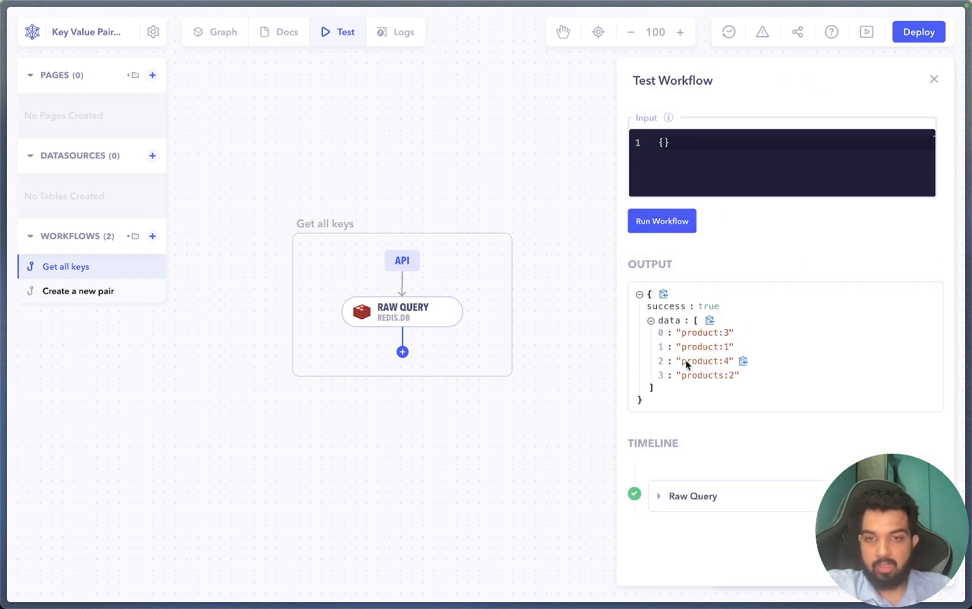
pyautogui.click(584, 386)
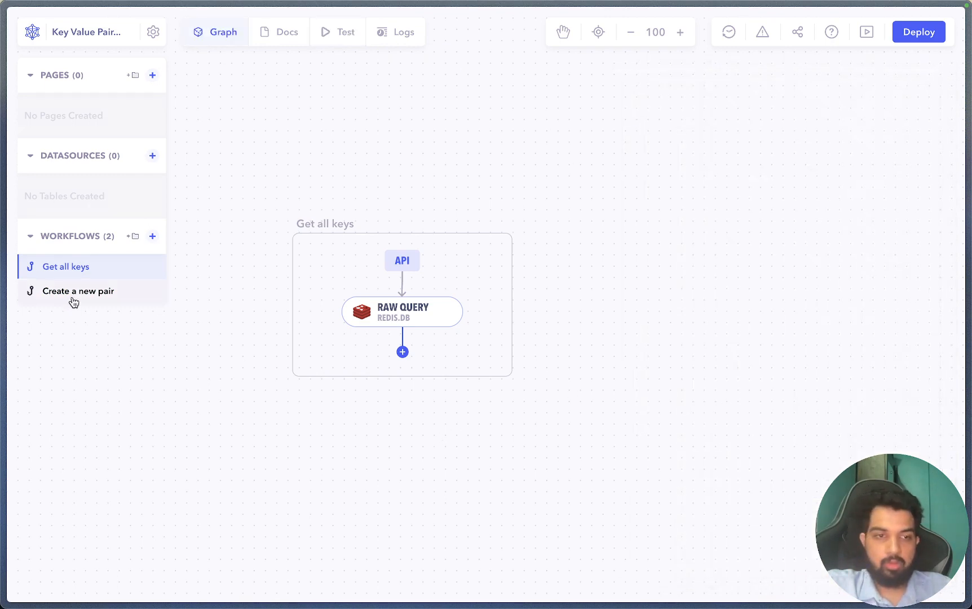
# - In Create a new pair's query, replace product:4 with {{input.key}}
pyautogui.click(121, 264)
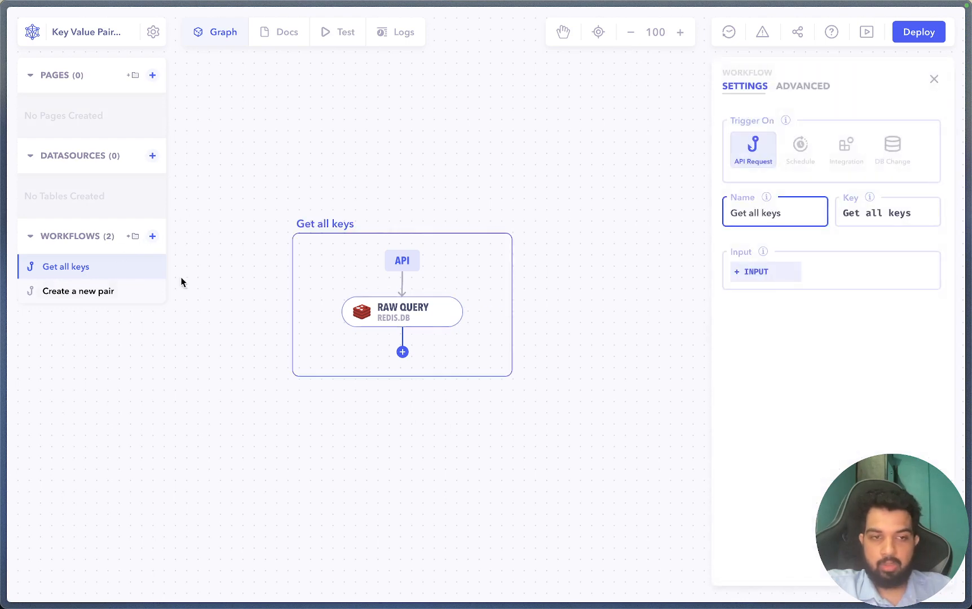
pyautogui.click(109, 292)
pyautogui.click(409, 316)
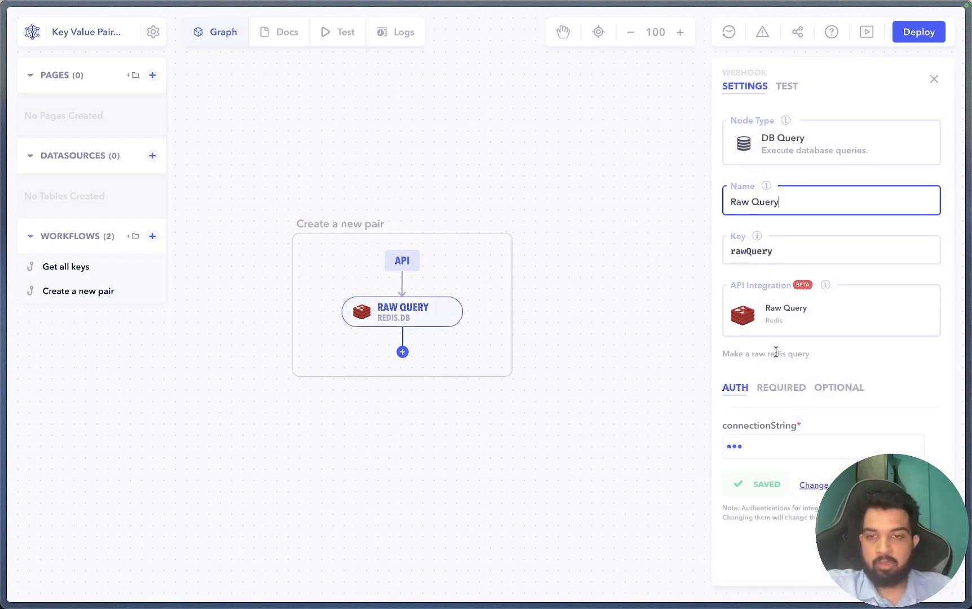
pyautogui.click(789, 391)
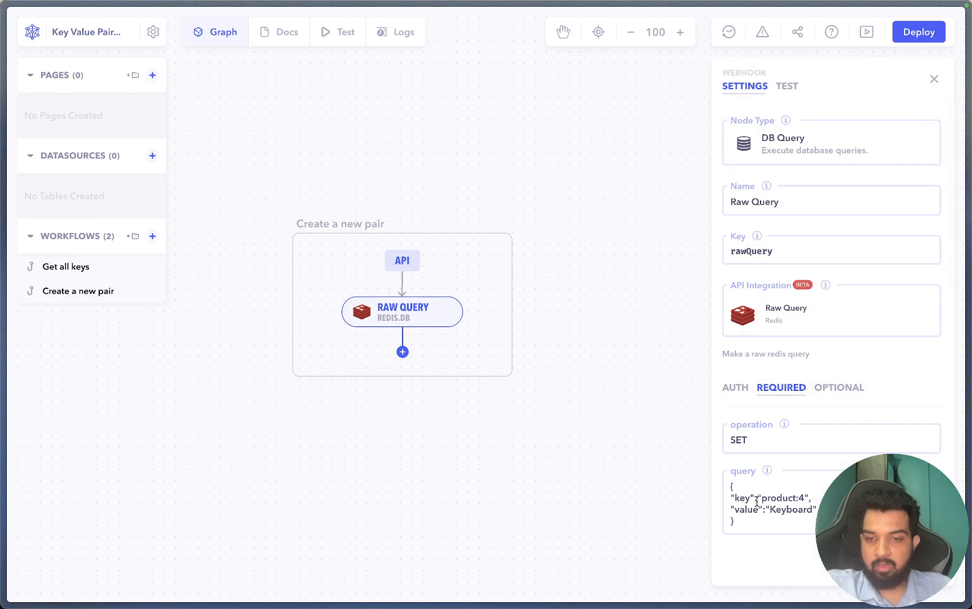
pyautogui.click(756, 498)
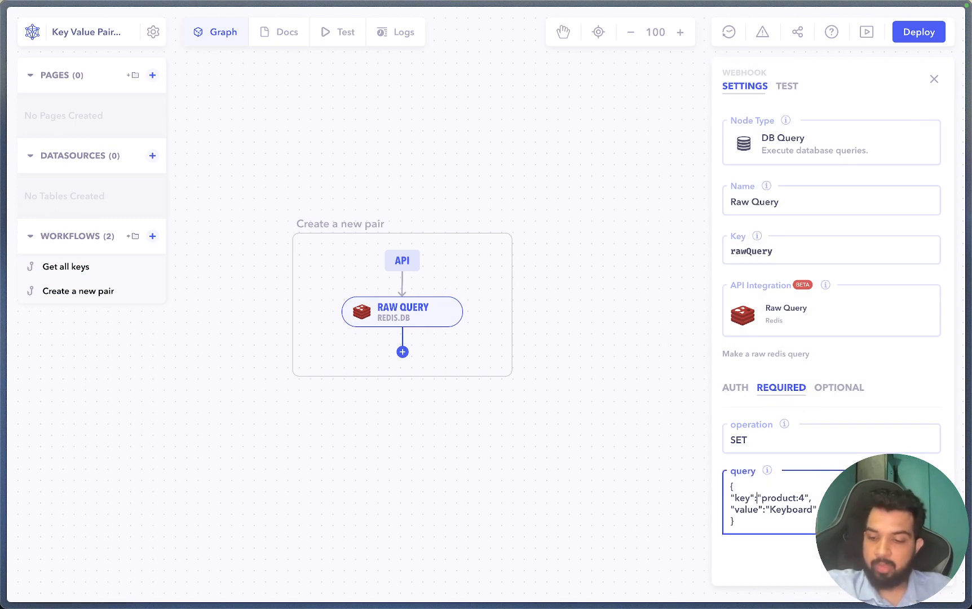
pyautogui.write('{{')
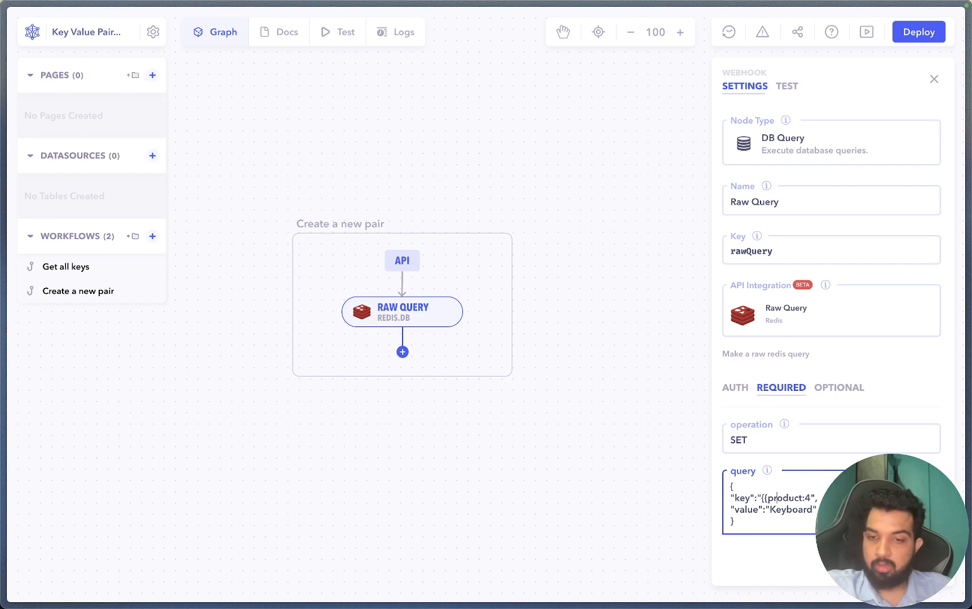
pyautogui.write('}')
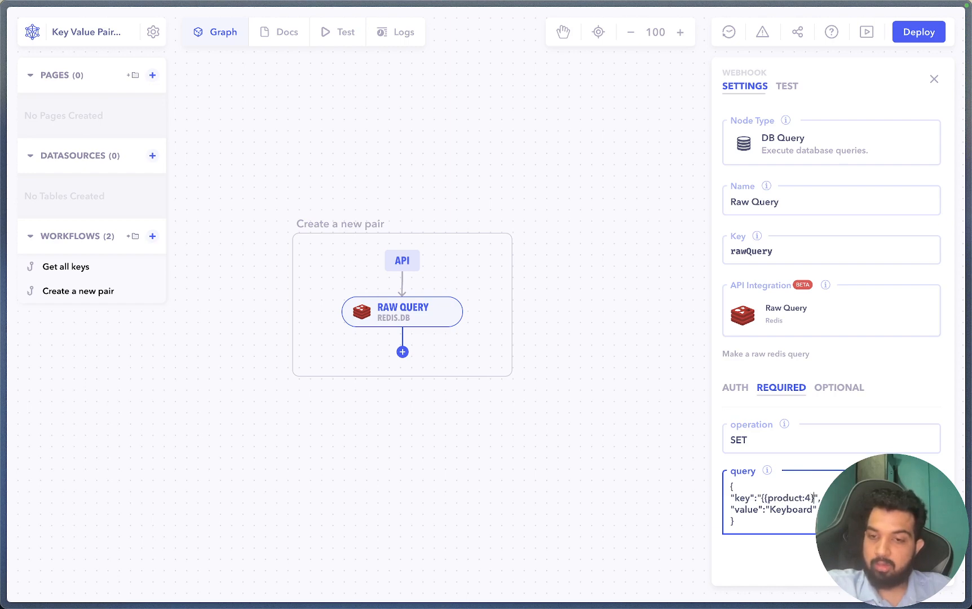
pyautogui.write('}')
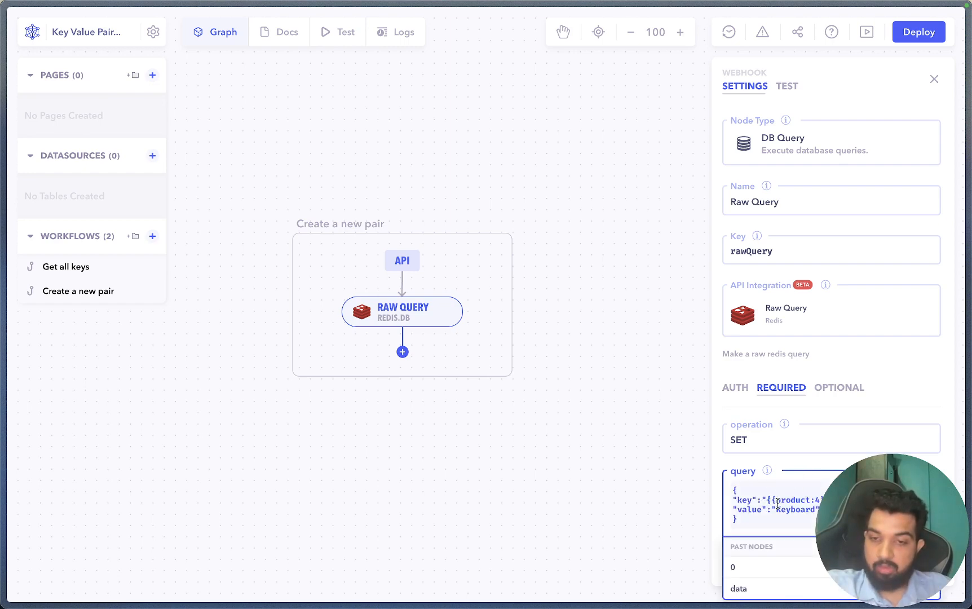
pyautogui.moveTo(777, 502); pyautogui.dragTo(816, 500)
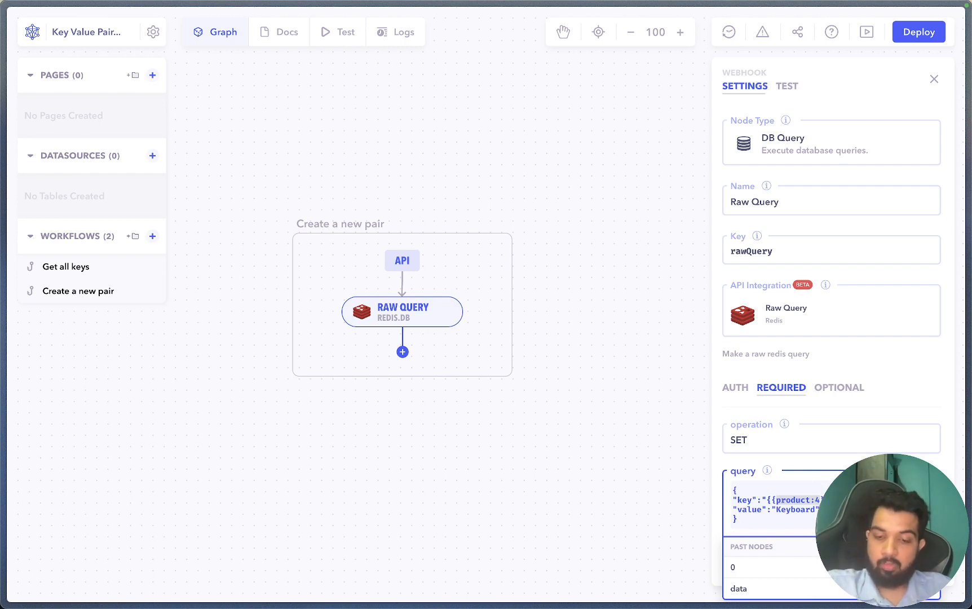
pyautogui.write('input.ke')
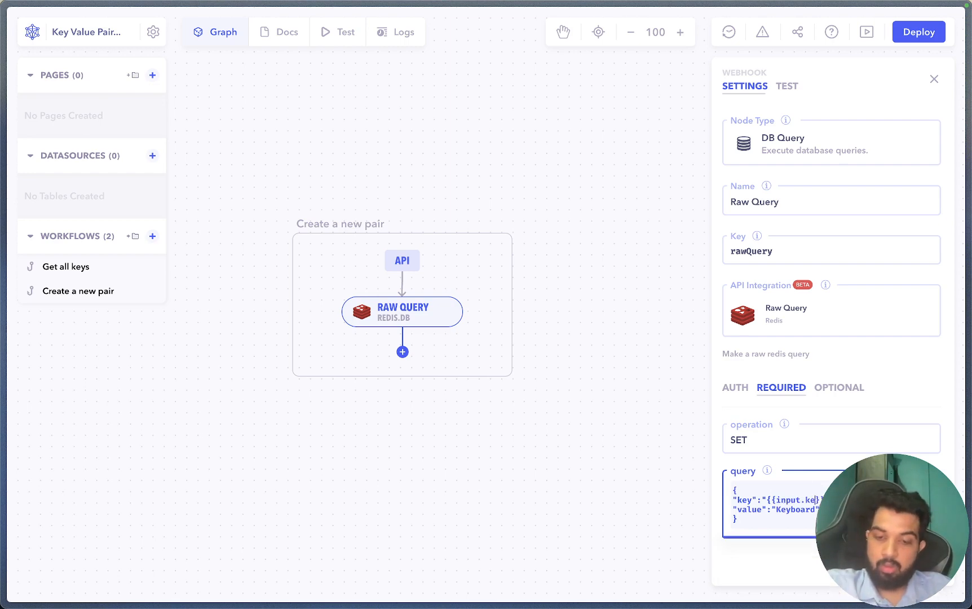
pyautogui.write('y')
# - Replace the fixed Keyboard value with {{input.value}}
pyautogui.doubleClick(787, 510)
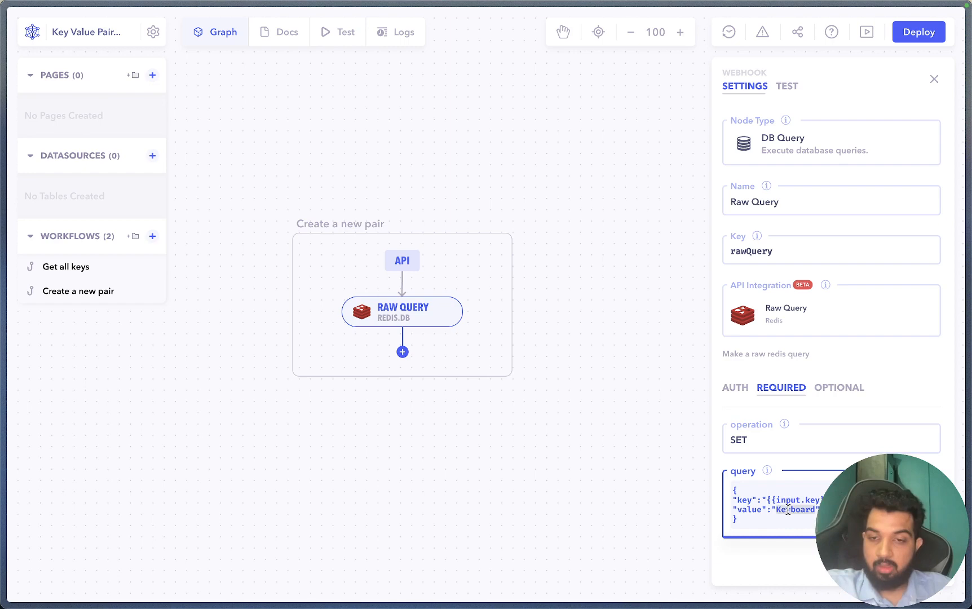
pyautogui.press('BackSpace')
pyautogui.write('{{')
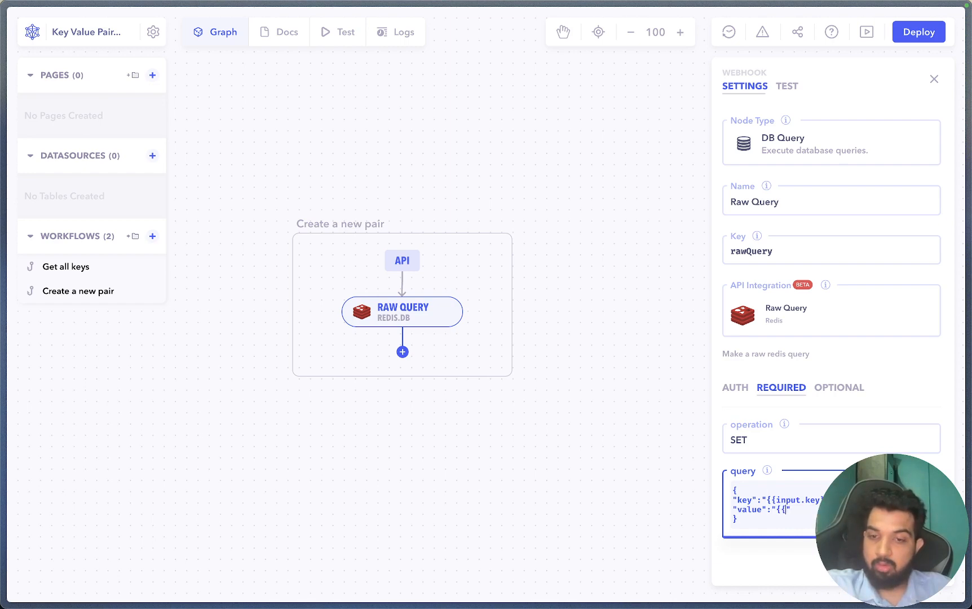
pyautogui.write('input.v')
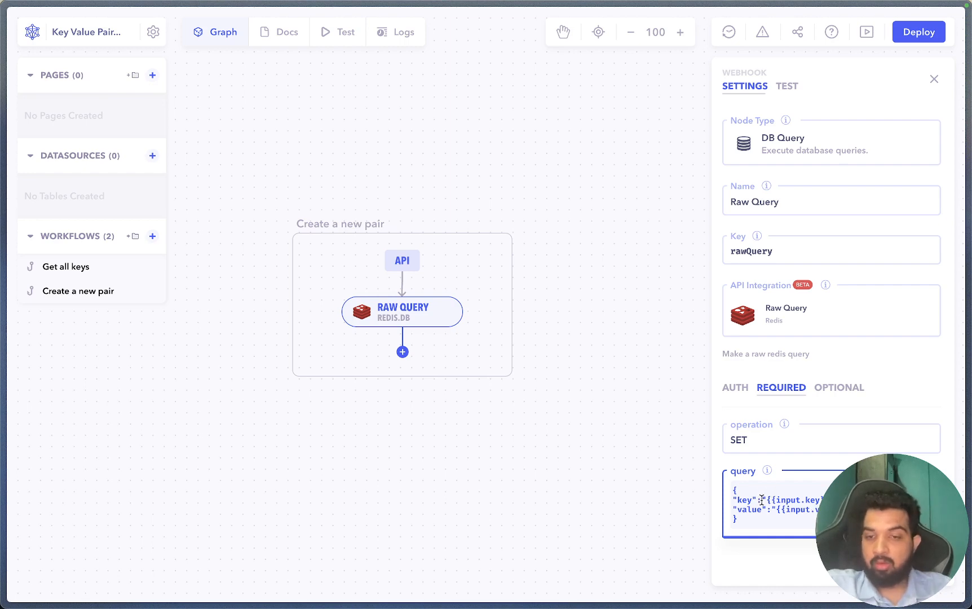
pyautogui.moveTo(761, 500); pyautogui.dragTo(822, 500)
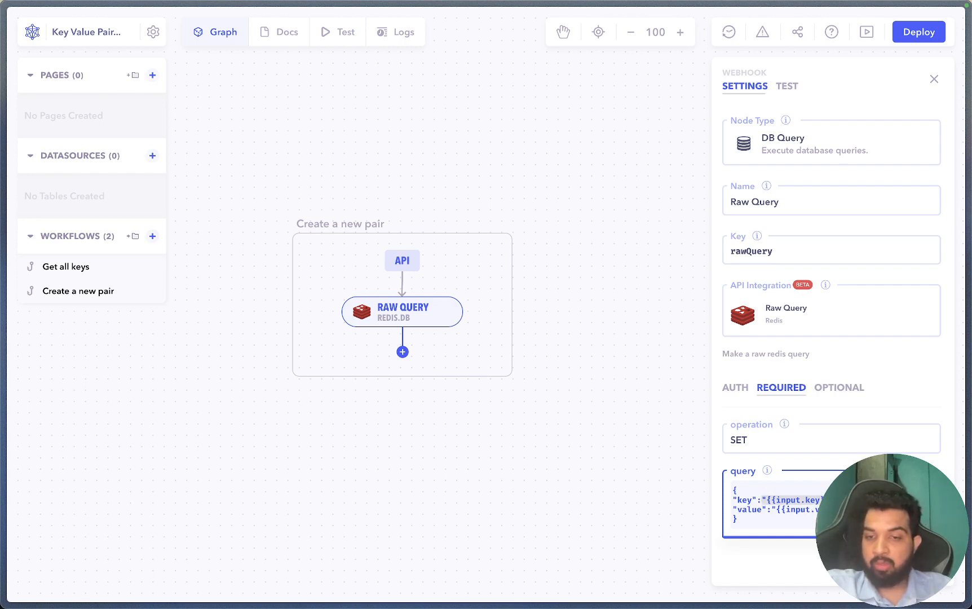
pyautogui.click(811, 507)
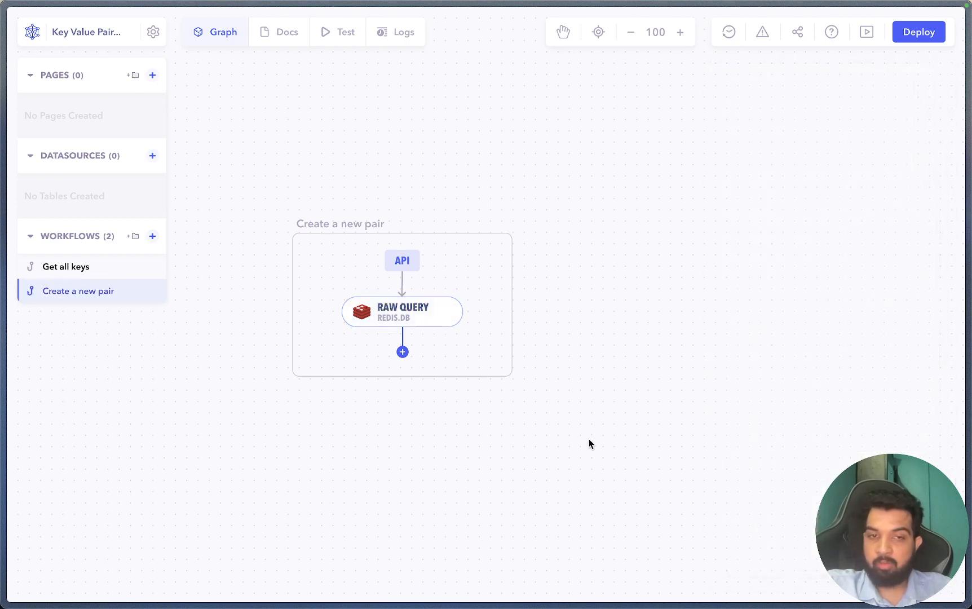
# - Add a workflow input named key of type String
pyautogui.click(410, 313)
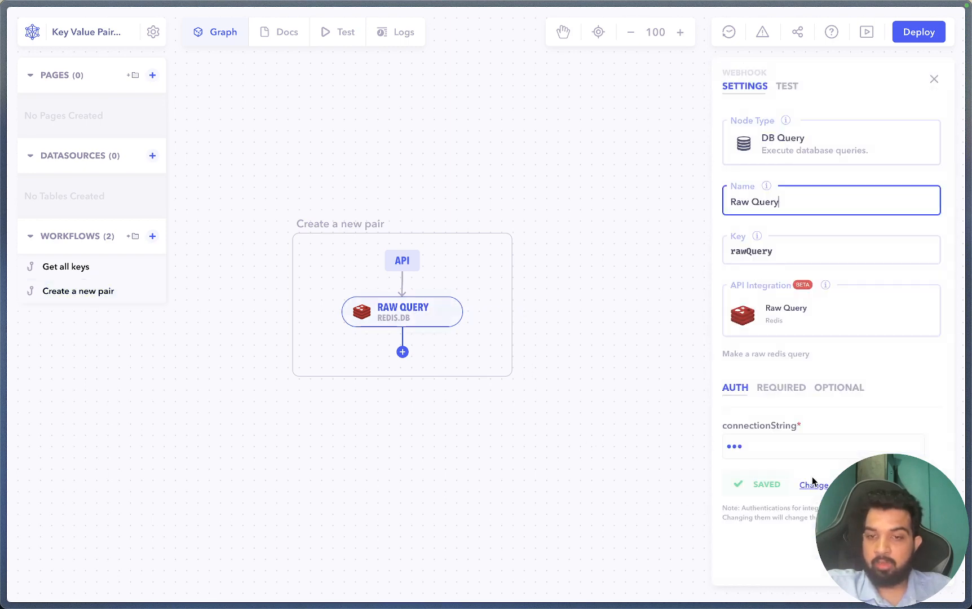
pyautogui.click(783, 390)
pyautogui.click(429, 464)
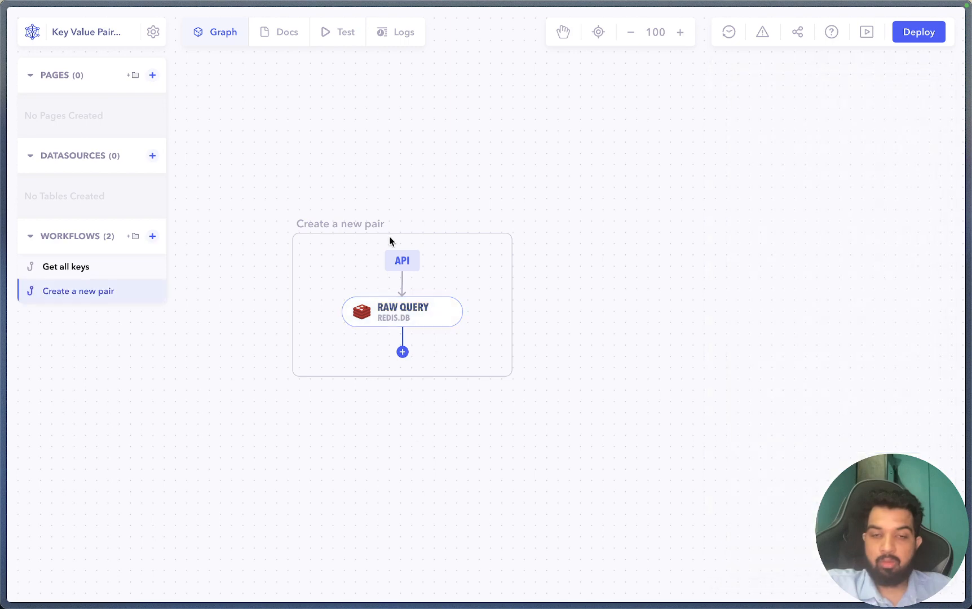
pyautogui.click(402, 261)
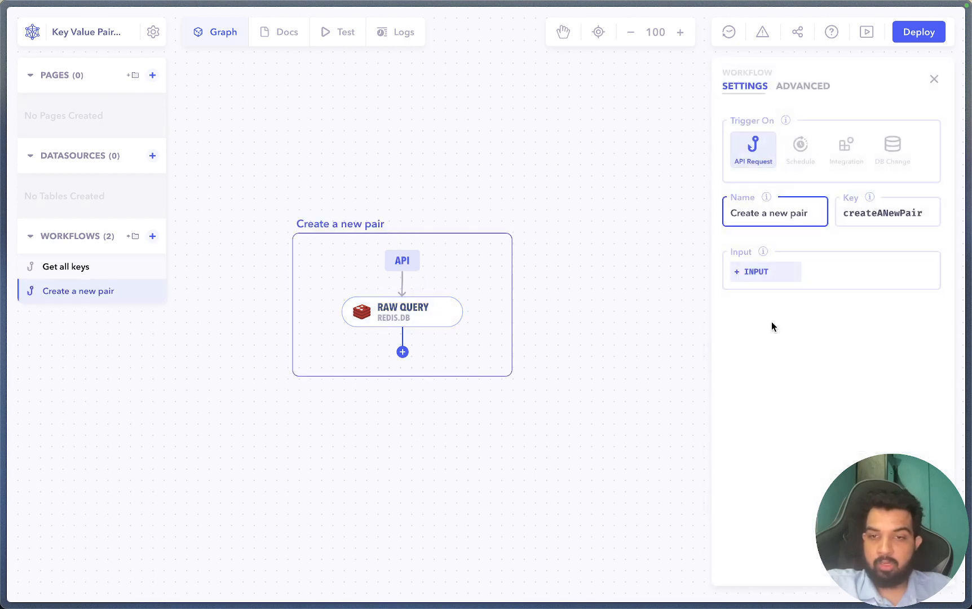
pyautogui.click(761, 274)
pyautogui.click(776, 278)
pyautogui.write('key')
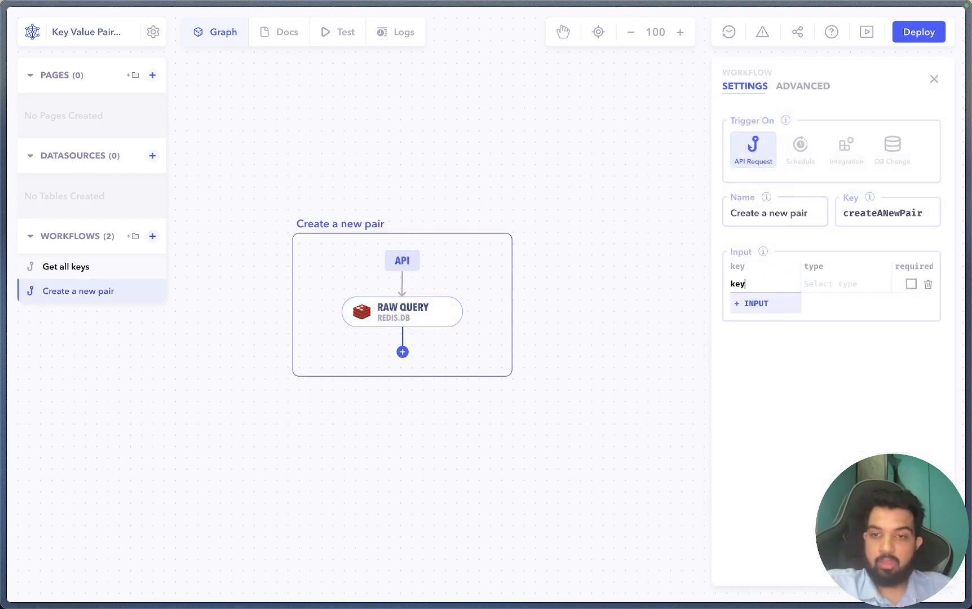
pyautogui.press('Tab')
pyautogui.click(843, 307)
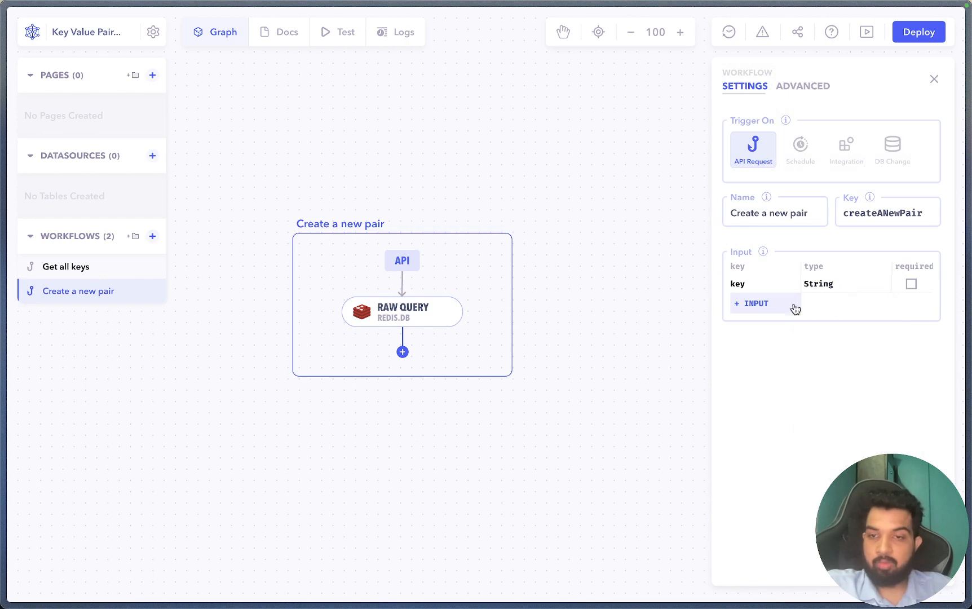
# - Add a second String input named value and close the workflow settings
pyautogui.click(781, 304)
pyautogui.write('value')
pyautogui.press('Tab')
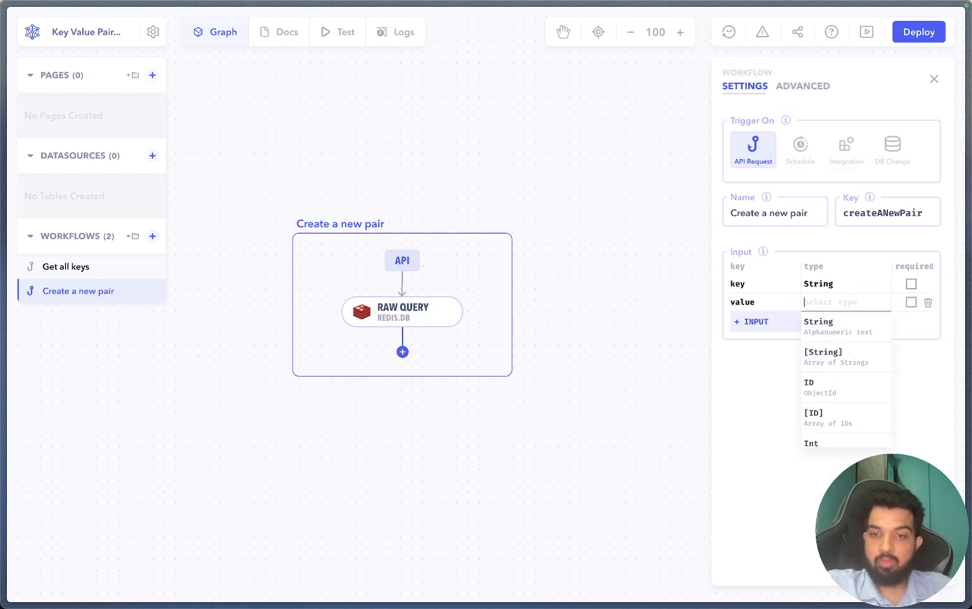
pyautogui.click(840, 325)
pyautogui.click(532, 443)
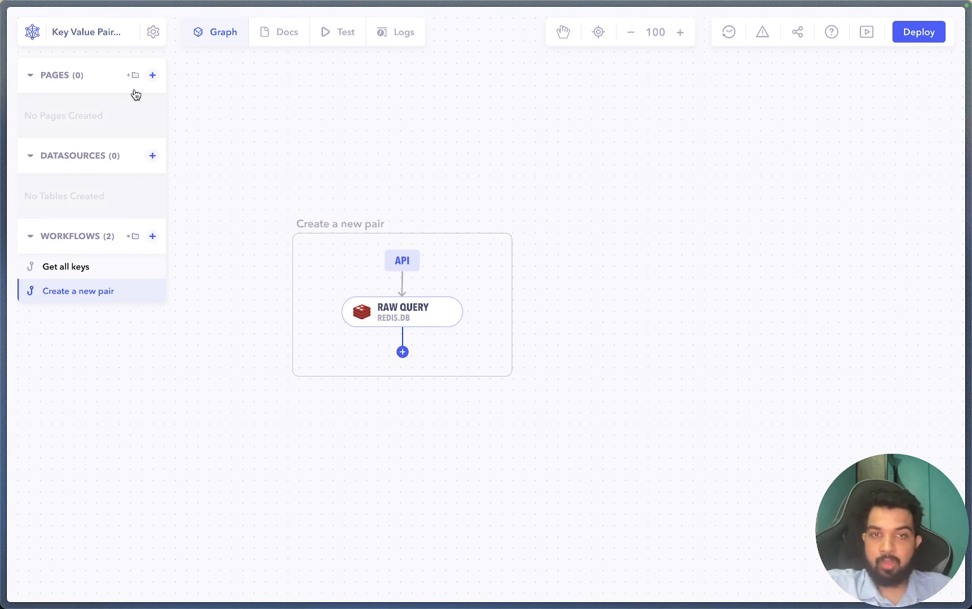
# - Add a page named Dashboard and browse the Components panel
pyautogui.click(152, 79)
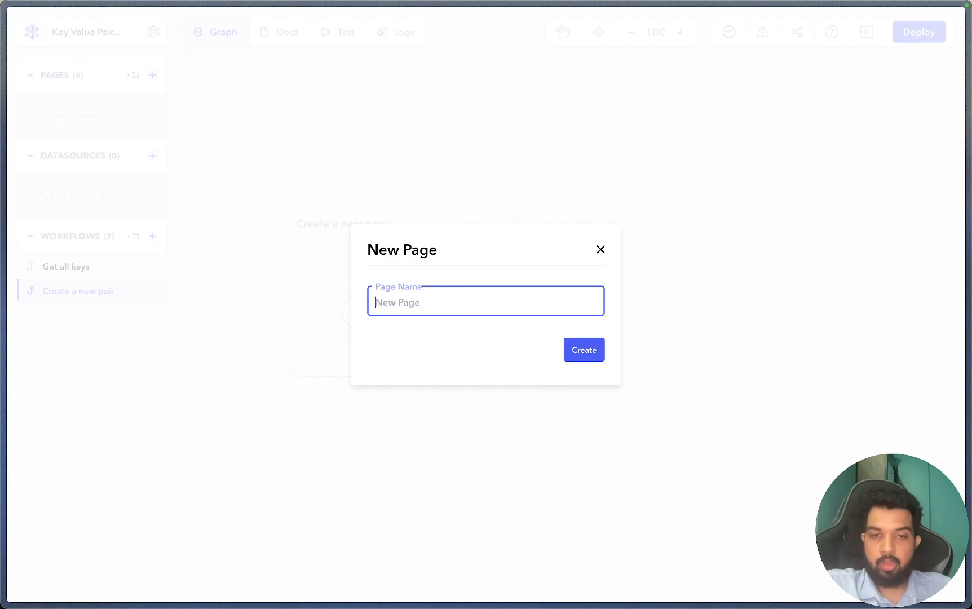
pyautogui.write('Dashboar')
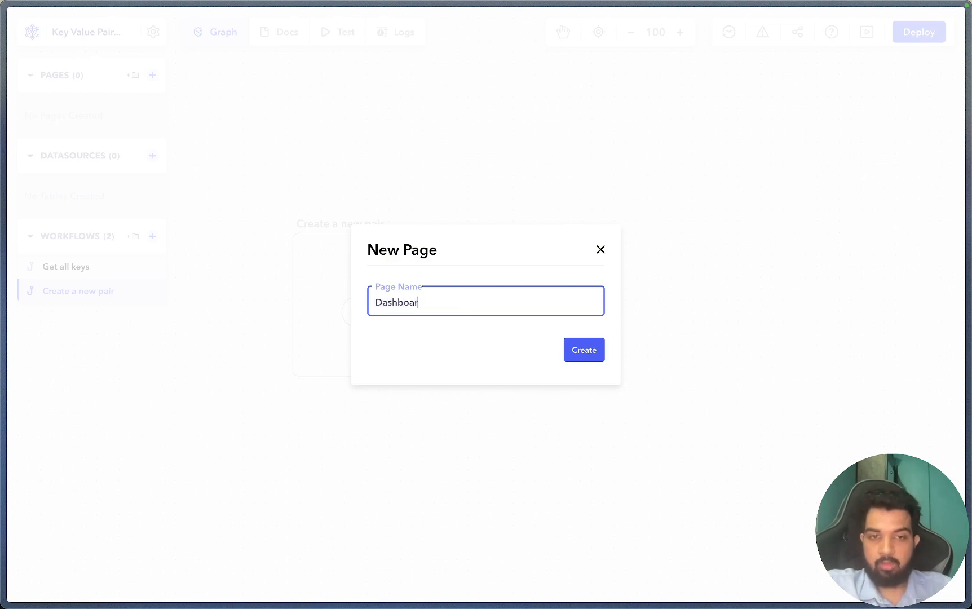
pyautogui.write('d')
pyautogui.click(581, 352)
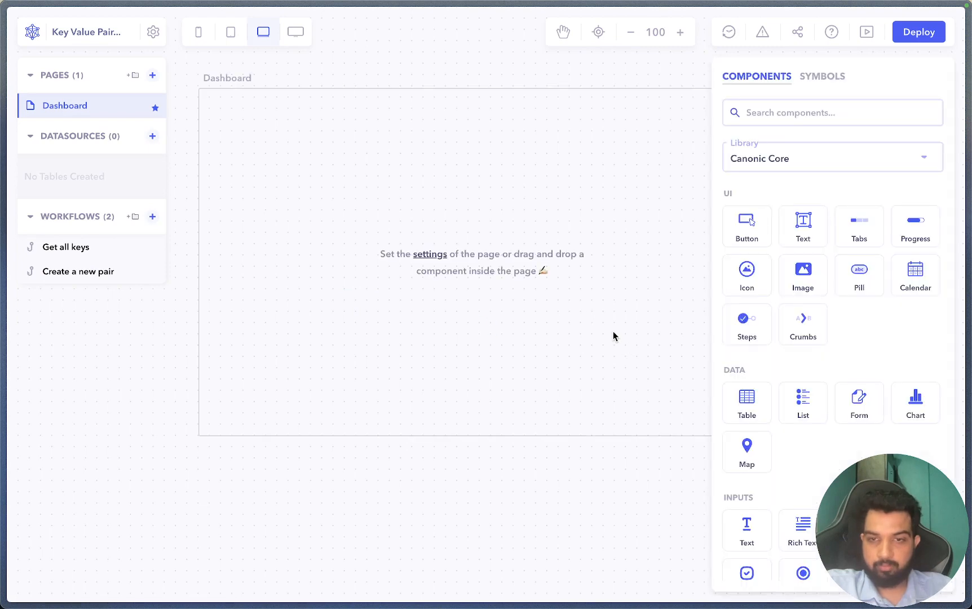
pyautogui.scroll(-7, 881, 307)
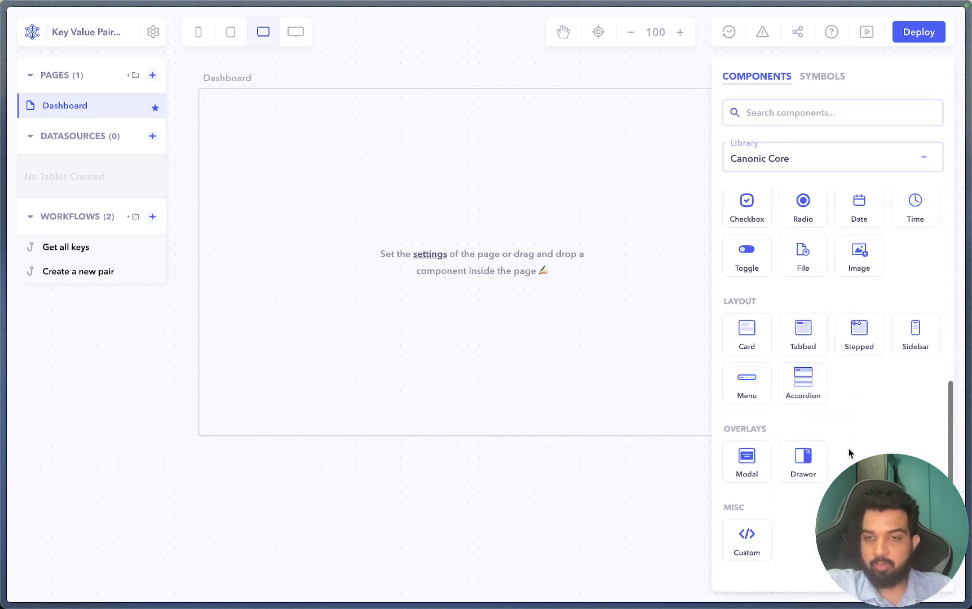
pyautogui.scroll(5, 849, 452)
pyautogui.scroll(-1, 821, 418)
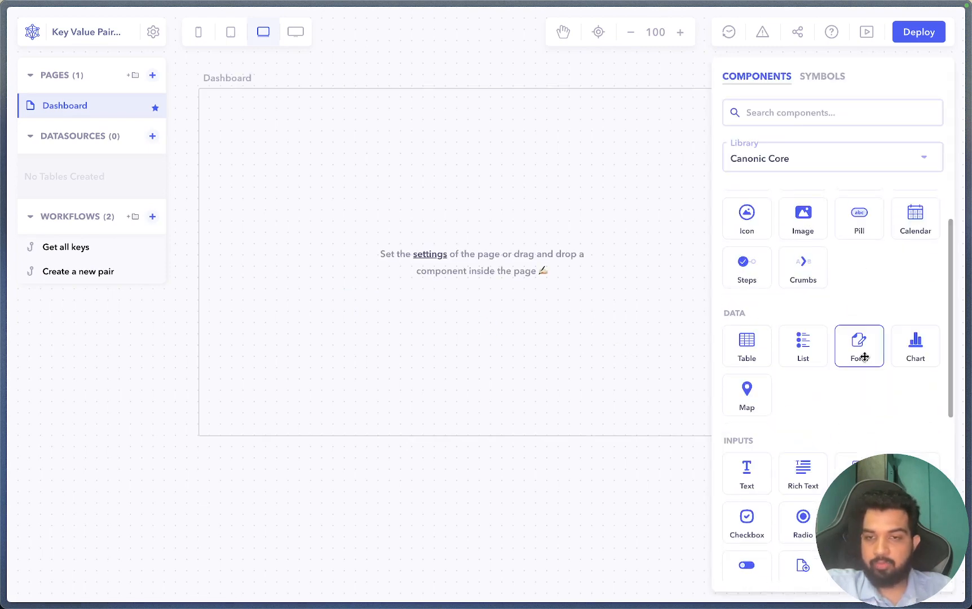
# - Place a form on the Dashboard page and remove its Description field
pyautogui.moveTo(864, 356); pyautogui.dragTo(395, 214)
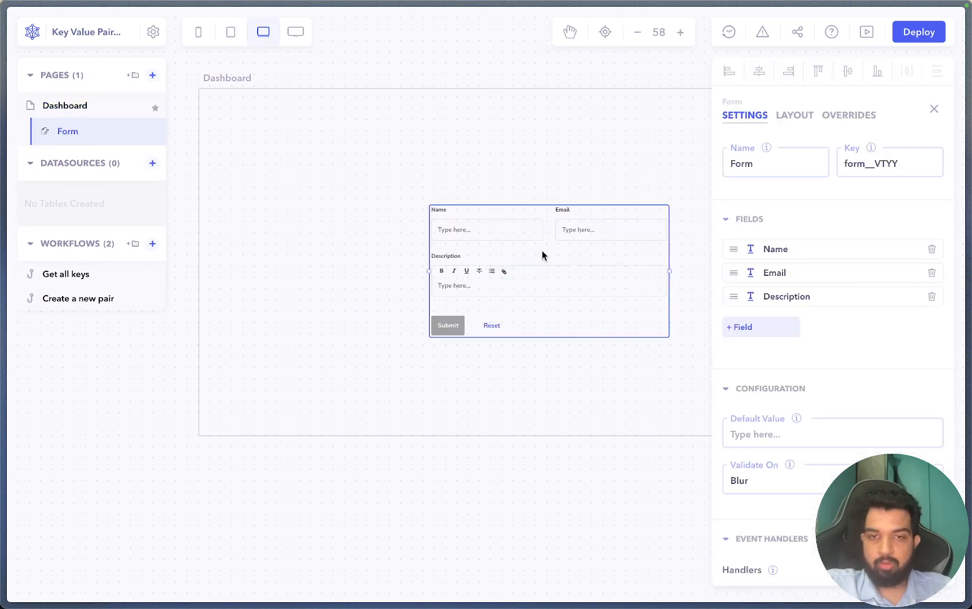
pyautogui.moveTo(530, 216); pyautogui.dragTo(384, 179)
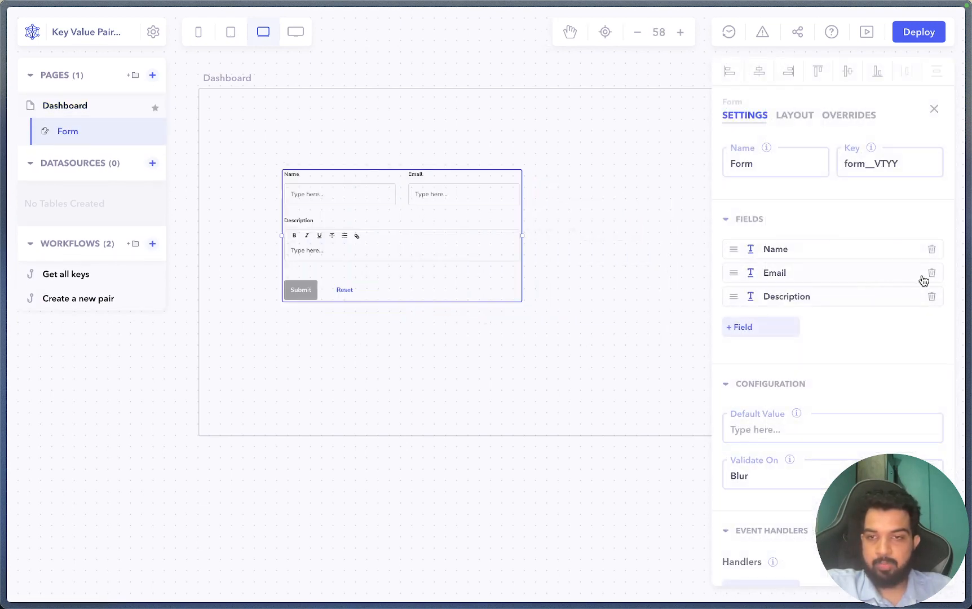
pyautogui.click(932, 297)
# - Change the Name field to label Key with key 'key'
pyautogui.click(818, 251)
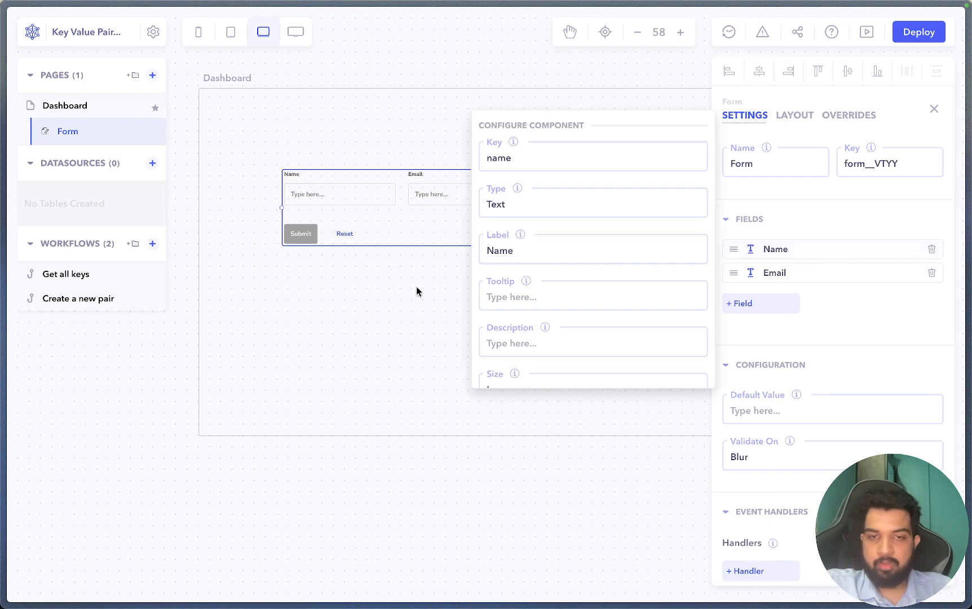
pyautogui.click(509, 250)
pyautogui.doubleClick(509, 251)
pyautogui.write('Key')
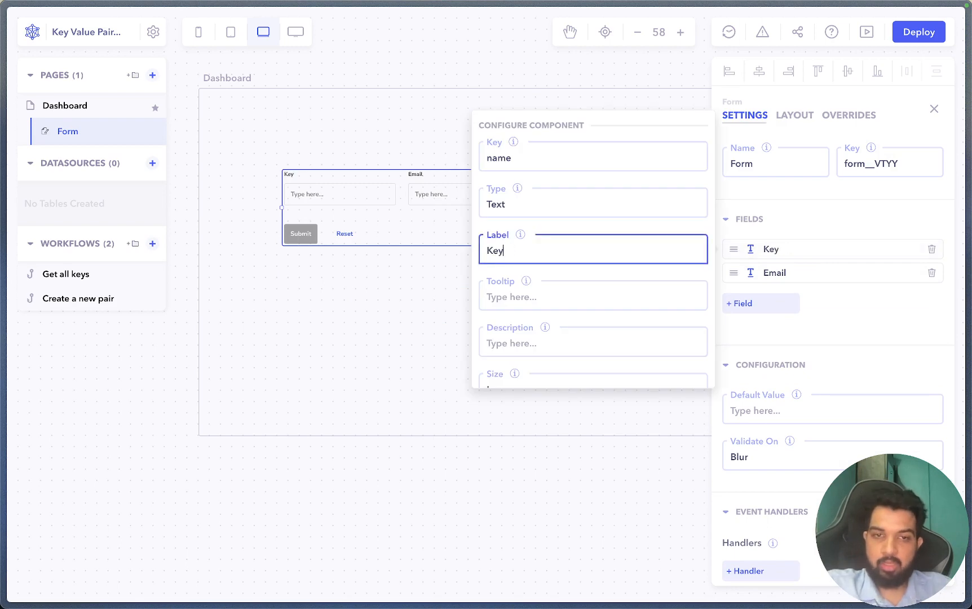
pyautogui.doubleClick(523, 155)
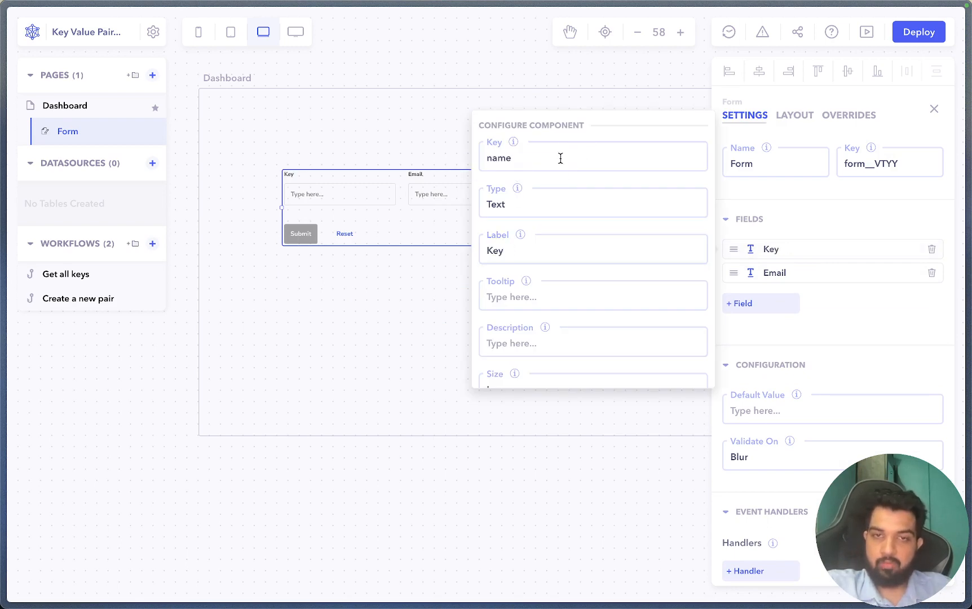
pyautogui.click(560, 158)
pyautogui.doubleClick(561, 158)
pyautogui.write('key')
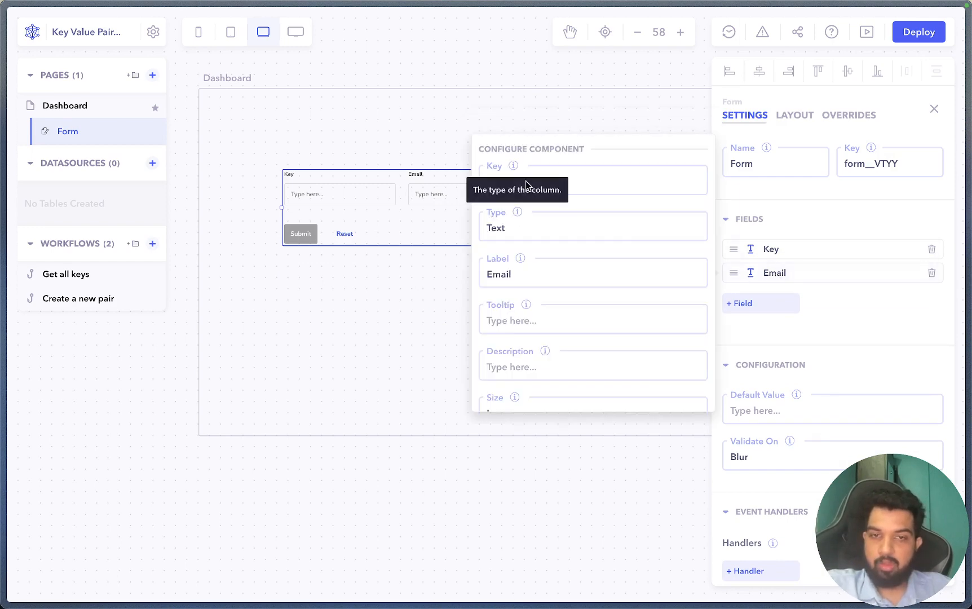
# - Turn the Email field into a Text field keyed 'value', labelled Value, then try product:5 in Key
pyautogui.click(567, 182)
pyautogui.press('super+a')
pyautogui.write('va')
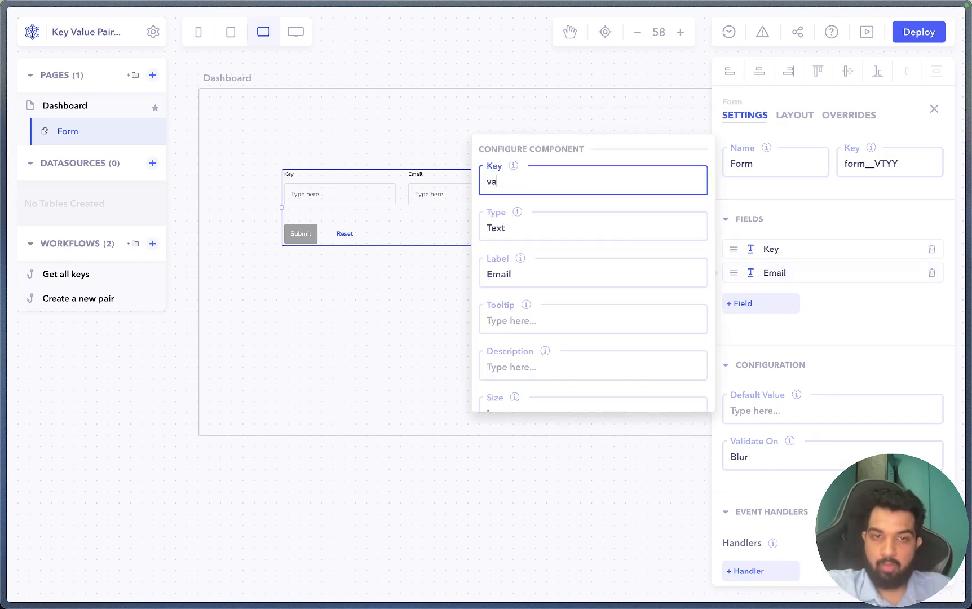
pyautogui.write('lue')
pyautogui.press('Tab')
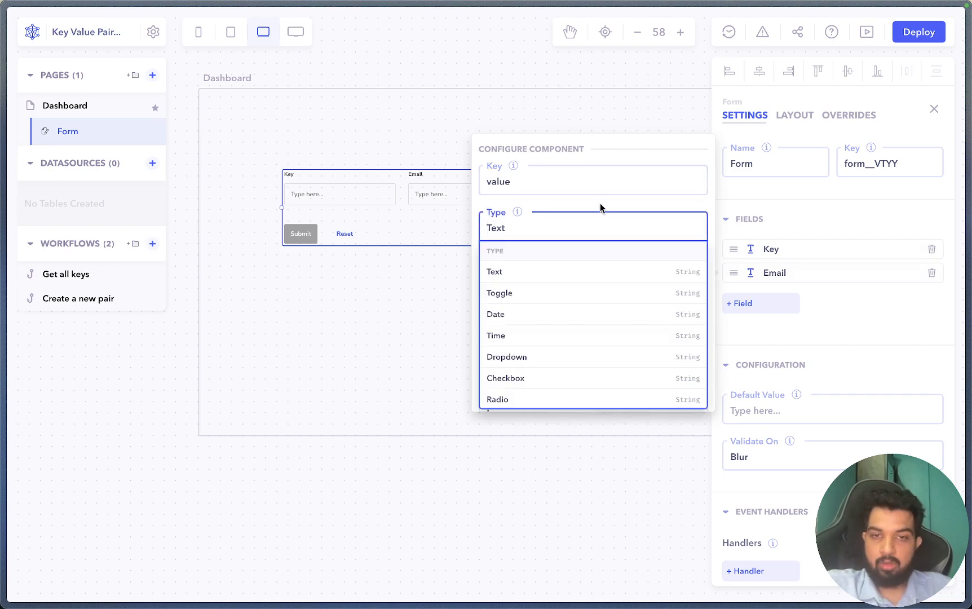
pyautogui.press('Escape')
pyautogui.doubleClick(543, 271)
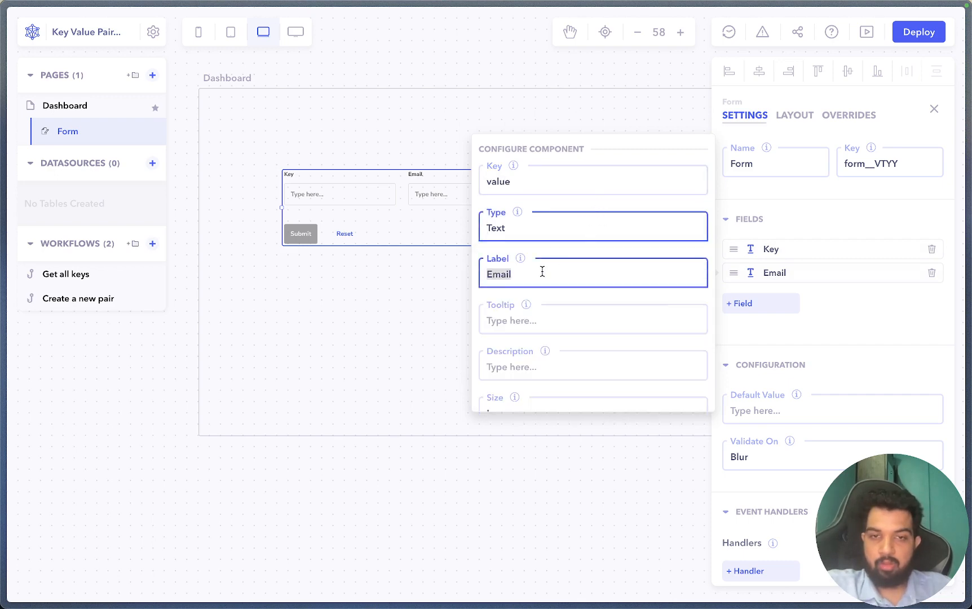
pyautogui.write('Value')
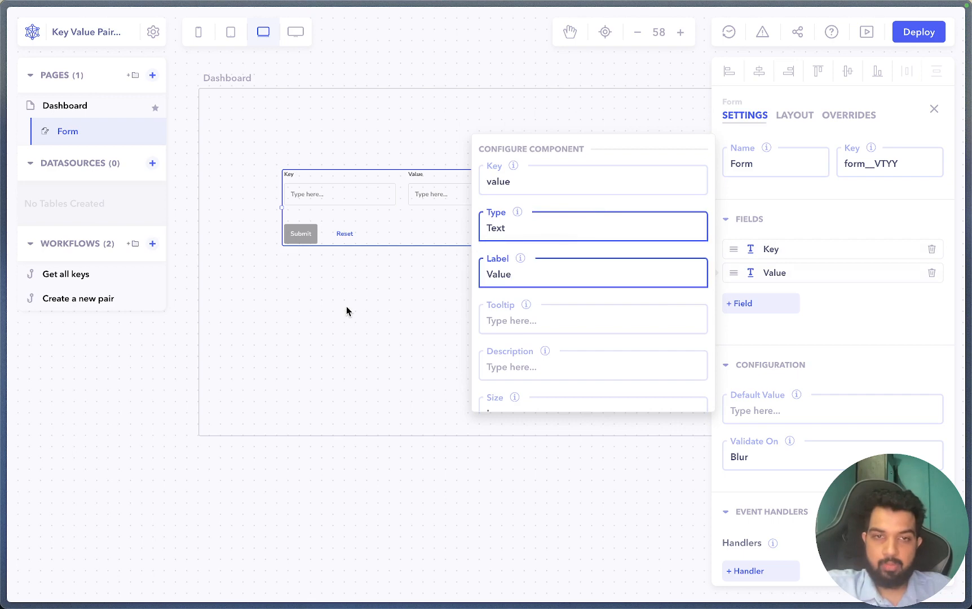
pyautogui.click(346, 310)
pyautogui.click(350, 193)
pyautogui.write('product')
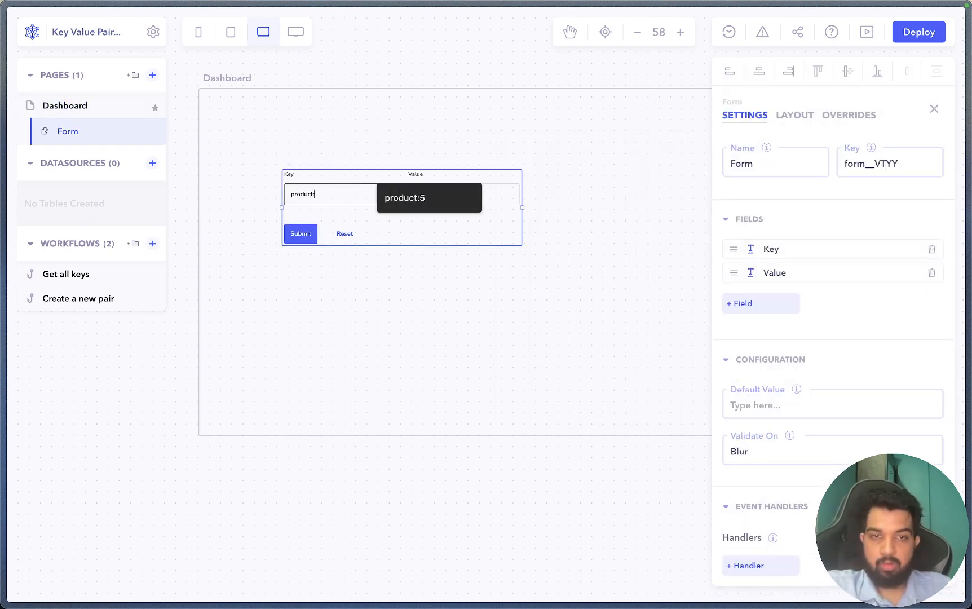
pyautogui.write(':5')
# - Complete the Key as product:5, then replace Headphone with Earphone in the Value field
pyautogui.press('Tab')
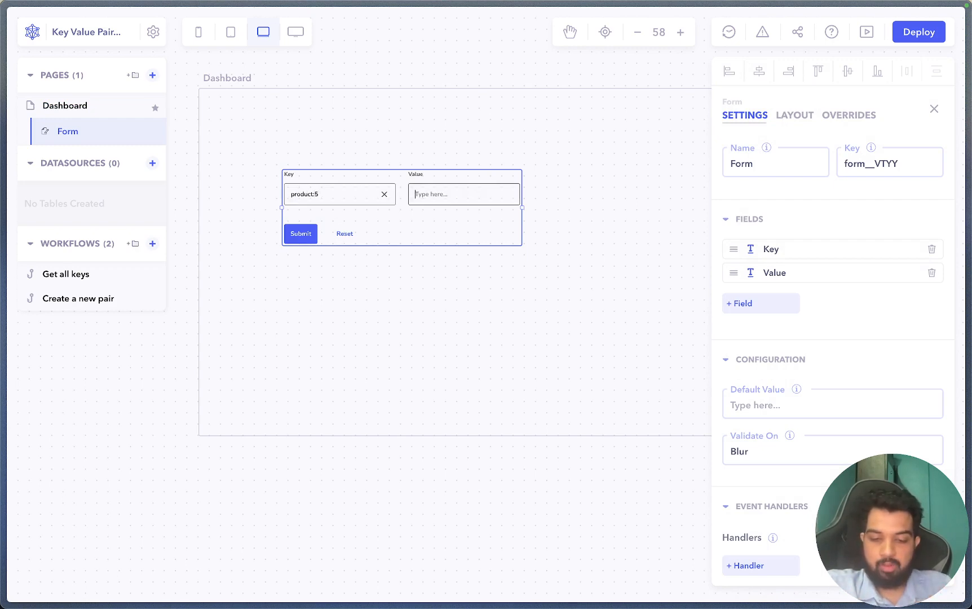
pyautogui.write('He')
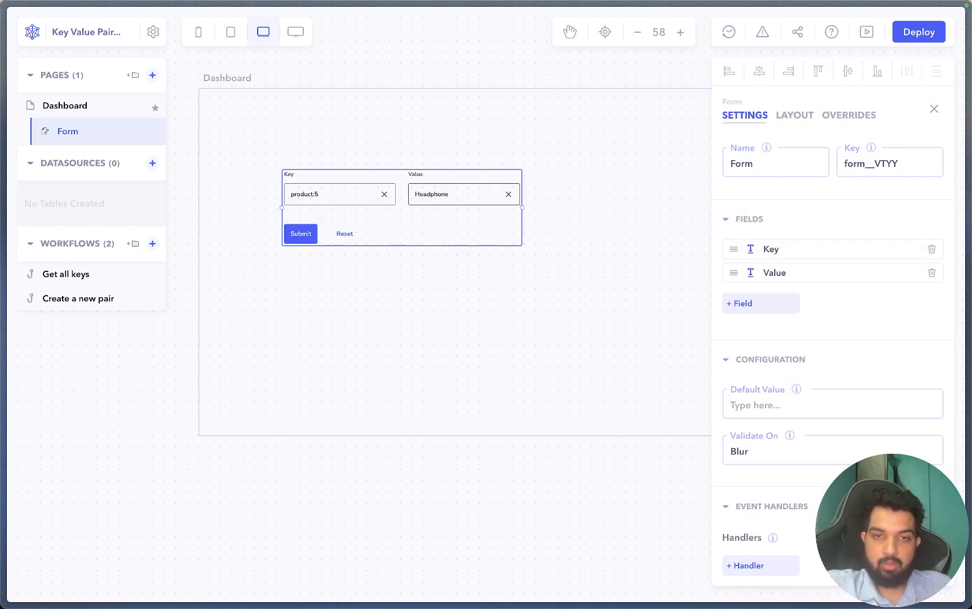
pyautogui.write('adphone')
pyautogui.doubleClick(434, 193)
pyautogui.write('Ear')
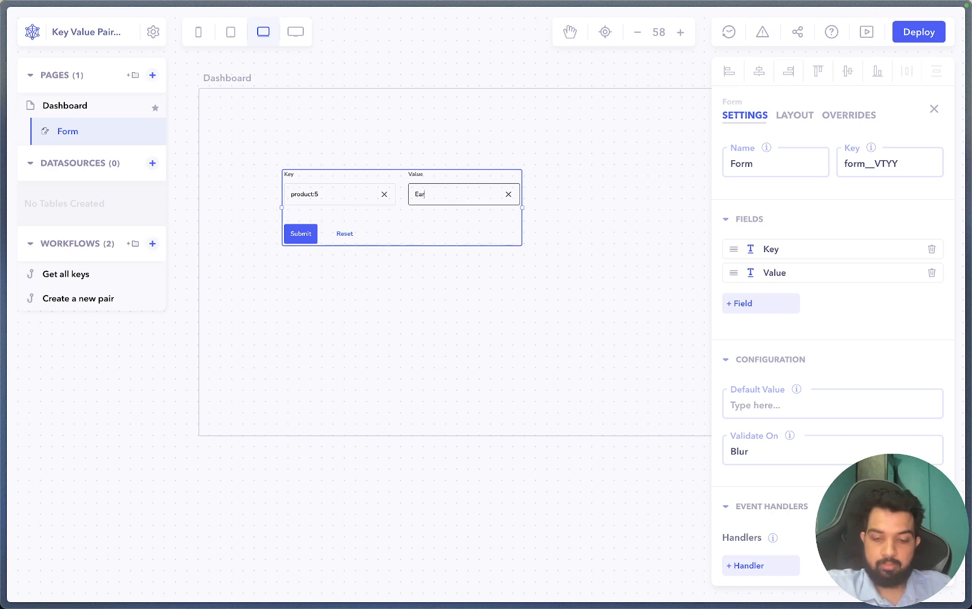
pyautogui.click(403, 230)
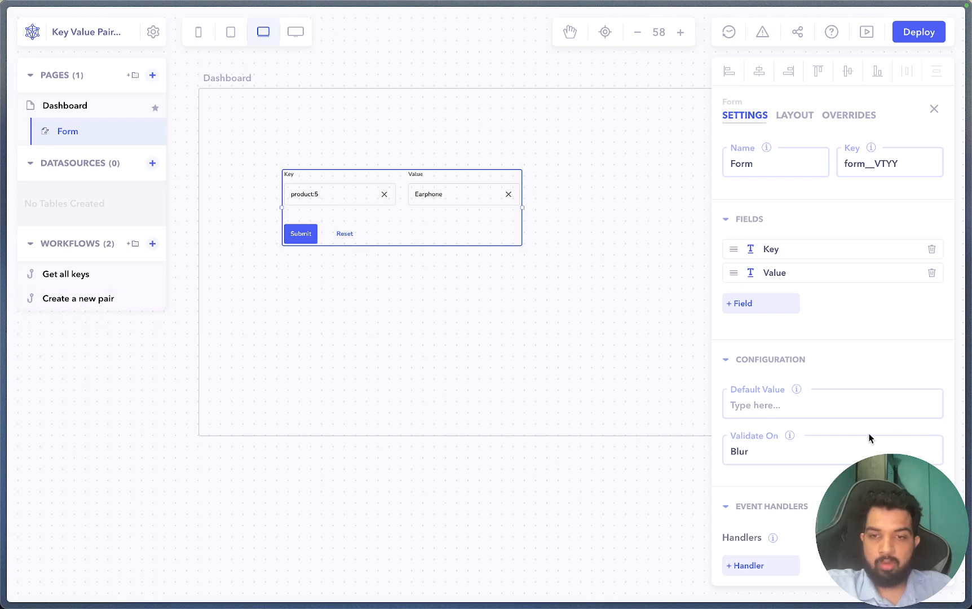
# - Add an onSubmit handler to the form that executes the Create a new pair workflow
pyautogui.scroll(-4, 869, 438)
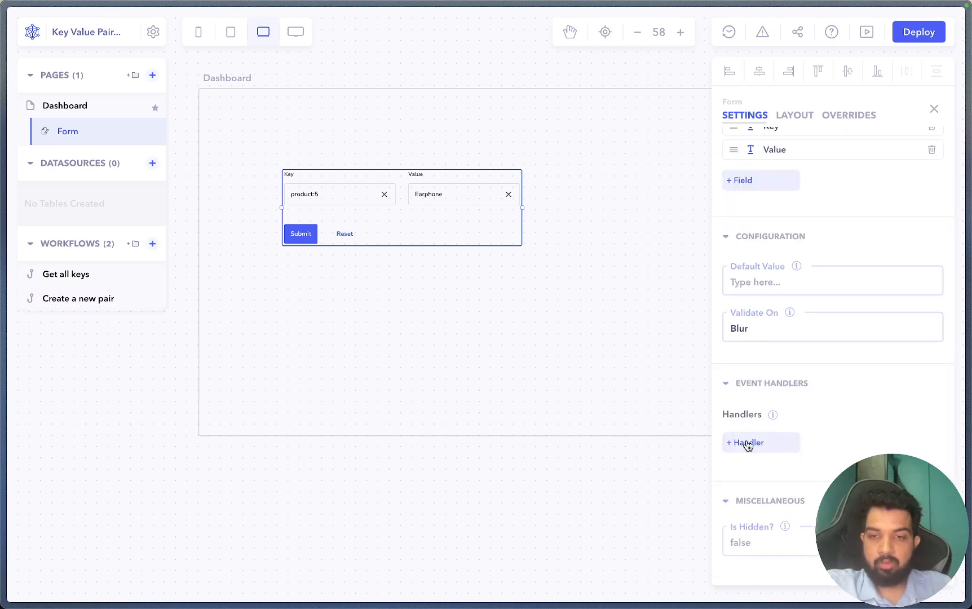
pyautogui.click(756, 444)
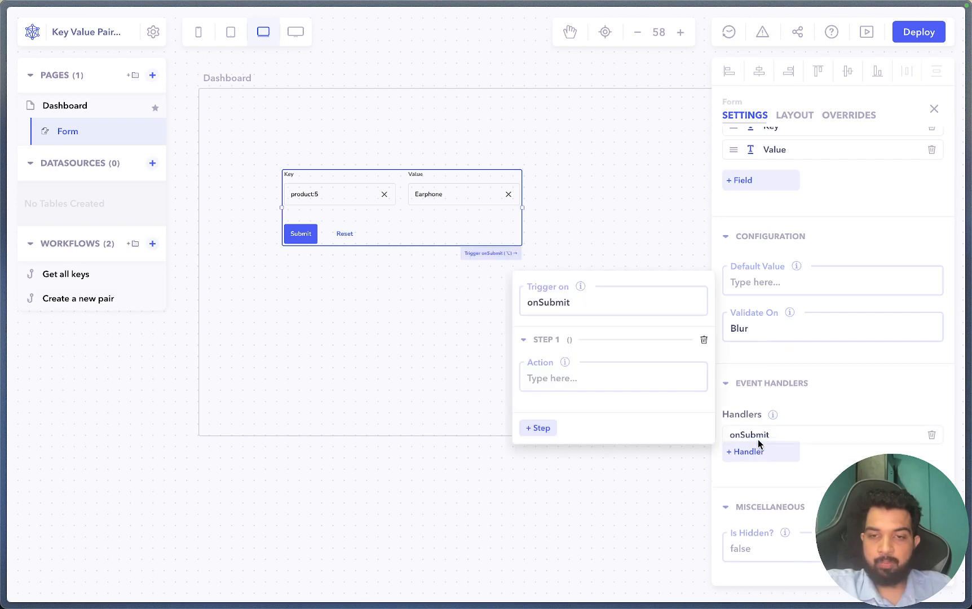
pyautogui.click(548, 302)
pyautogui.click(599, 291)
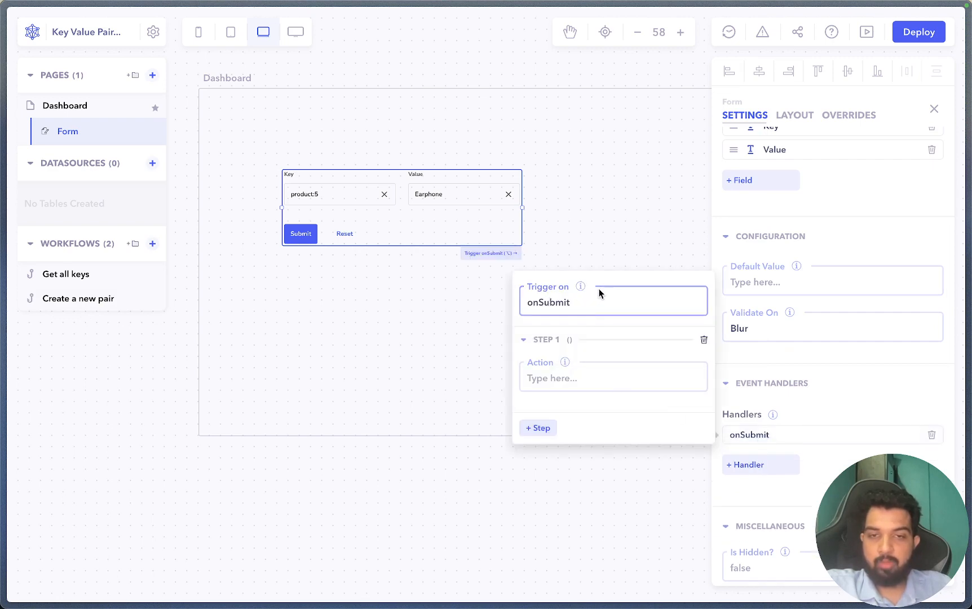
pyautogui.click(561, 377)
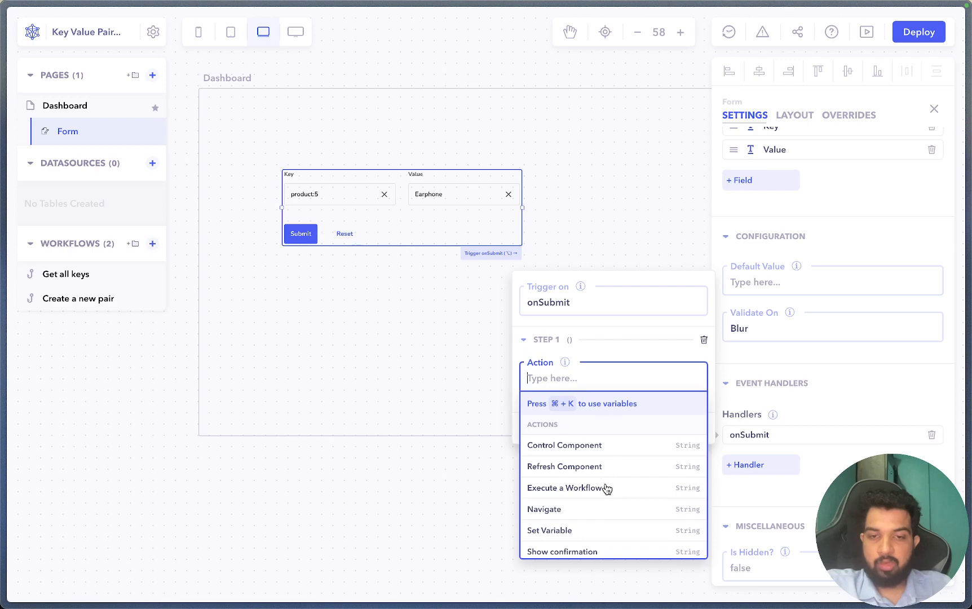
pyautogui.click(589, 493)
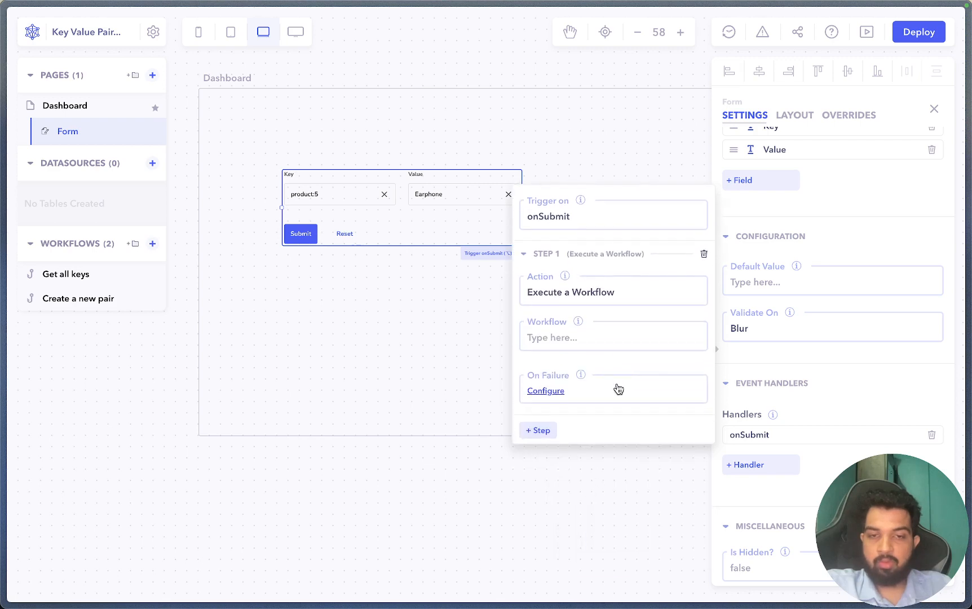
pyautogui.click(613, 336)
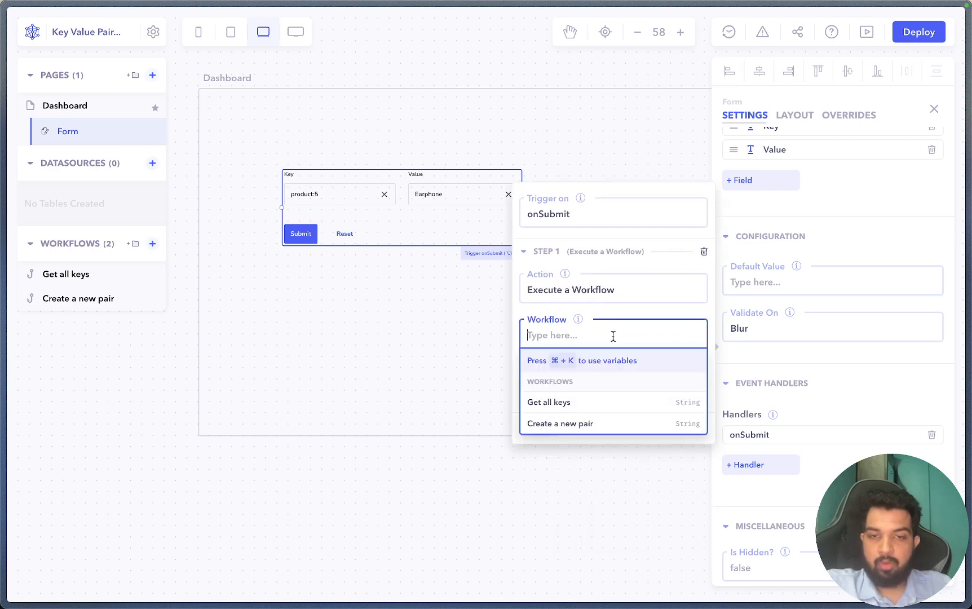
pyautogui.click(573, 429)
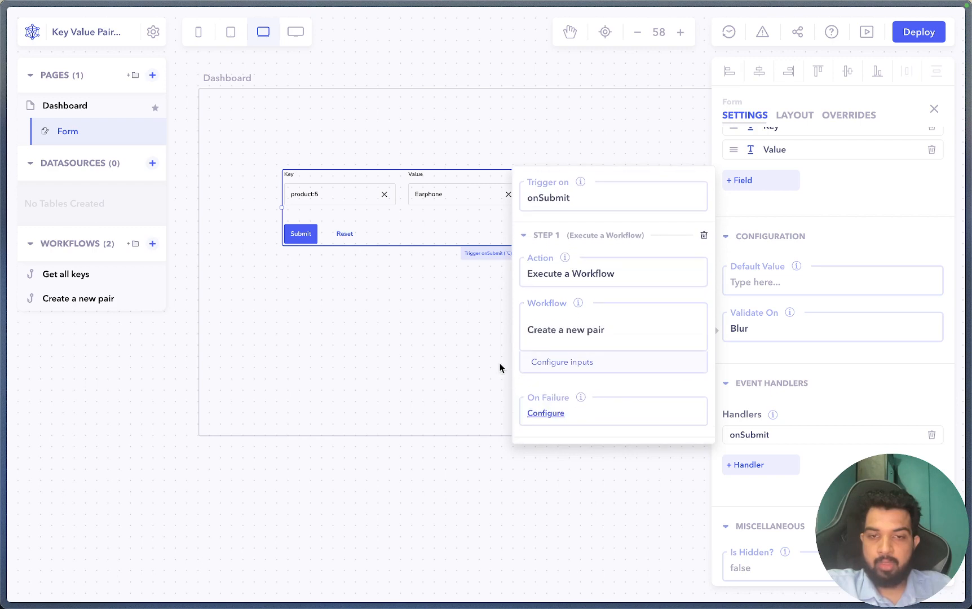
pyautogui.click(603, 365)
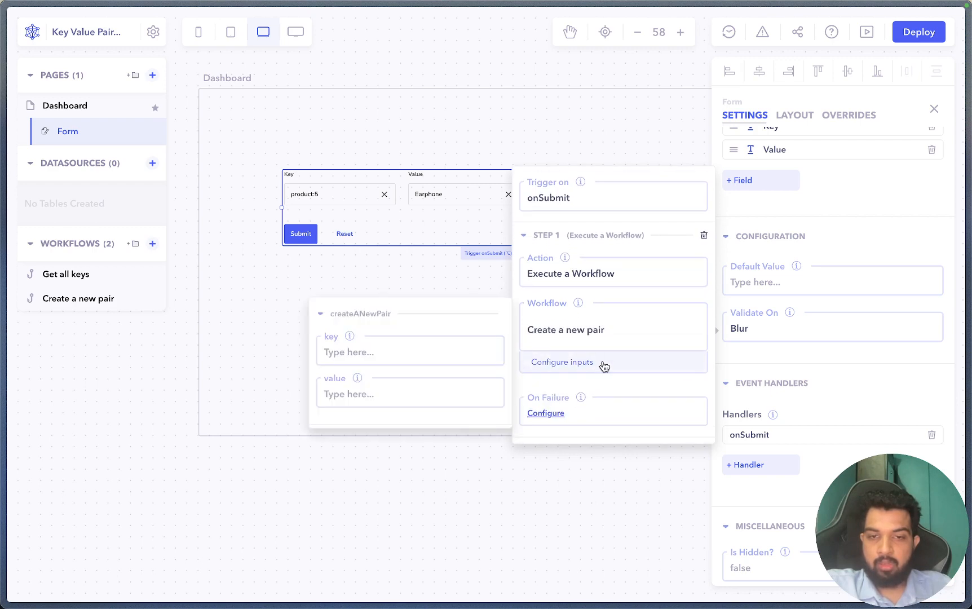
# - Bind the workflow's key input to {{components.form.value.key}}
pyautogui.click(427, 351)
pyautogui.press('super+k')
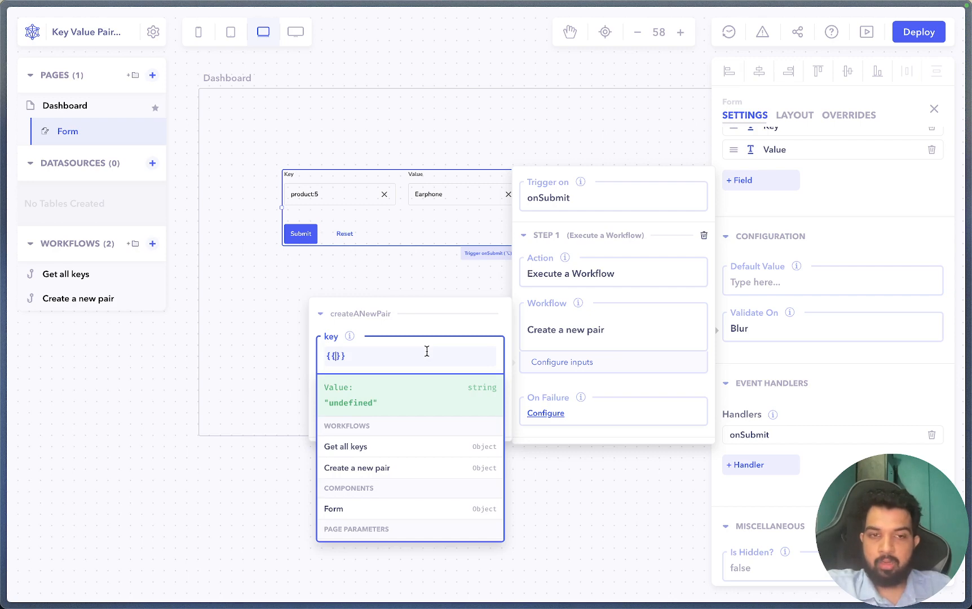
pyautogui.write('fo')
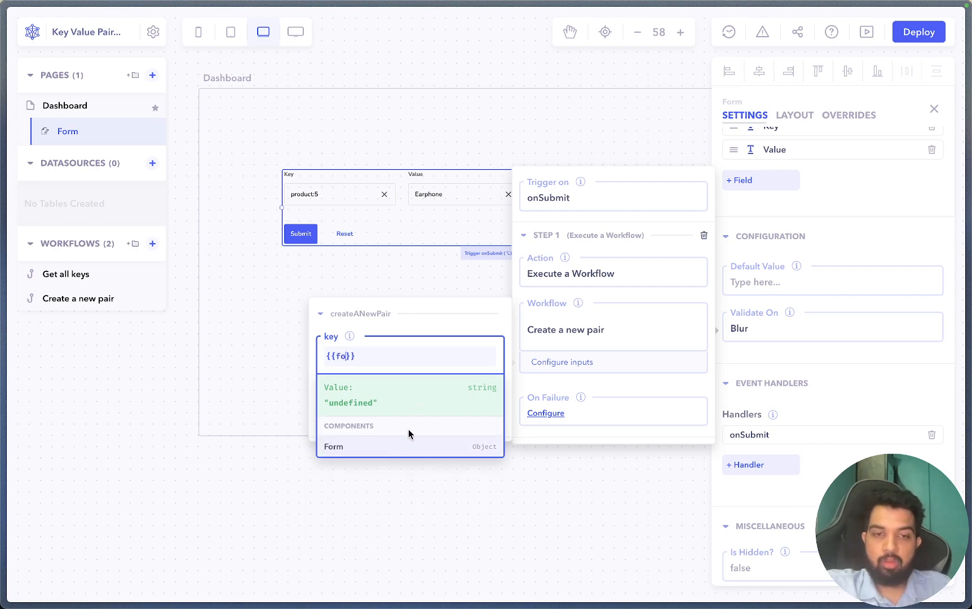
pyautogui.click(406, 448)
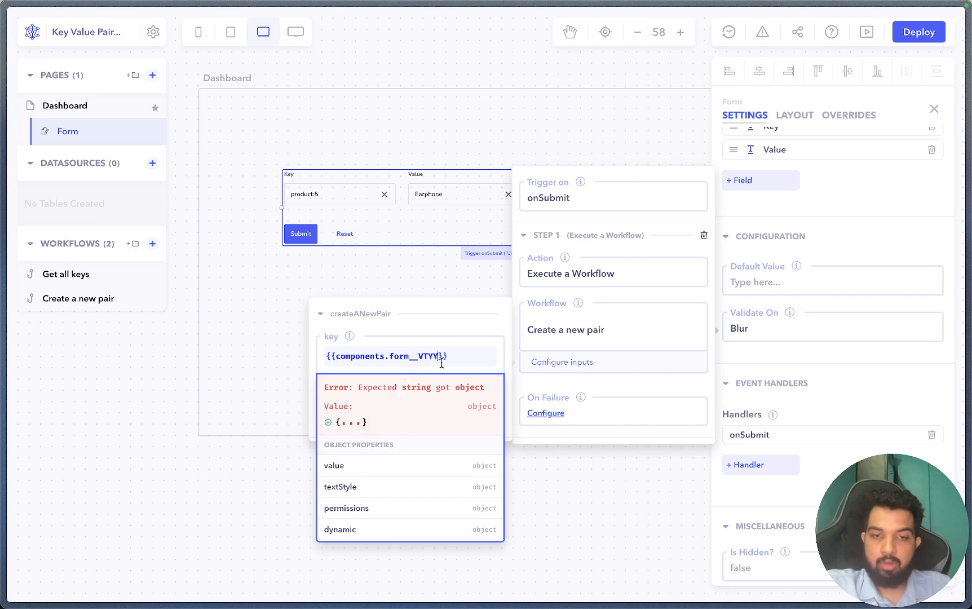
pyautogui.click(382, 470)
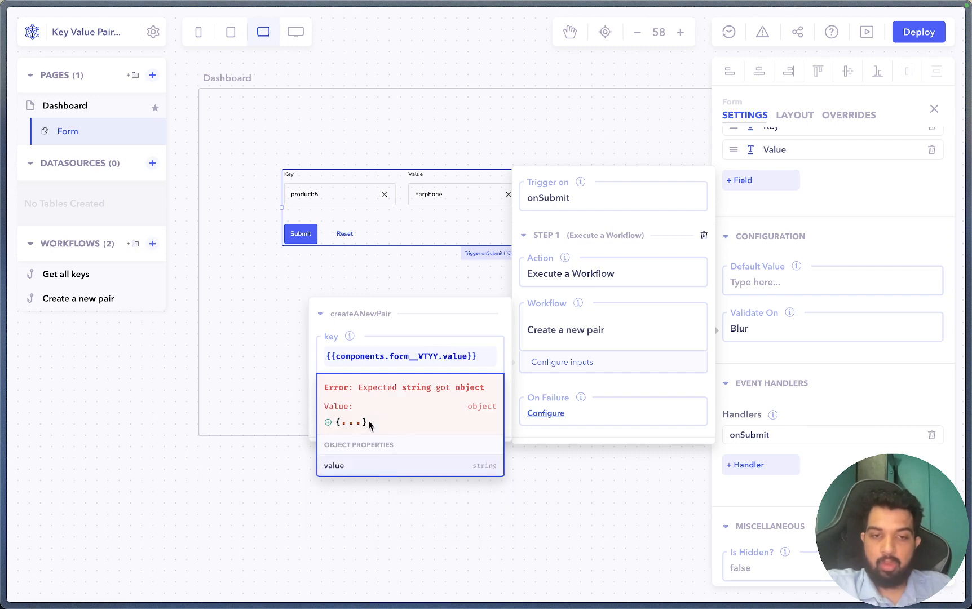
pyautogui.click(350, 423)
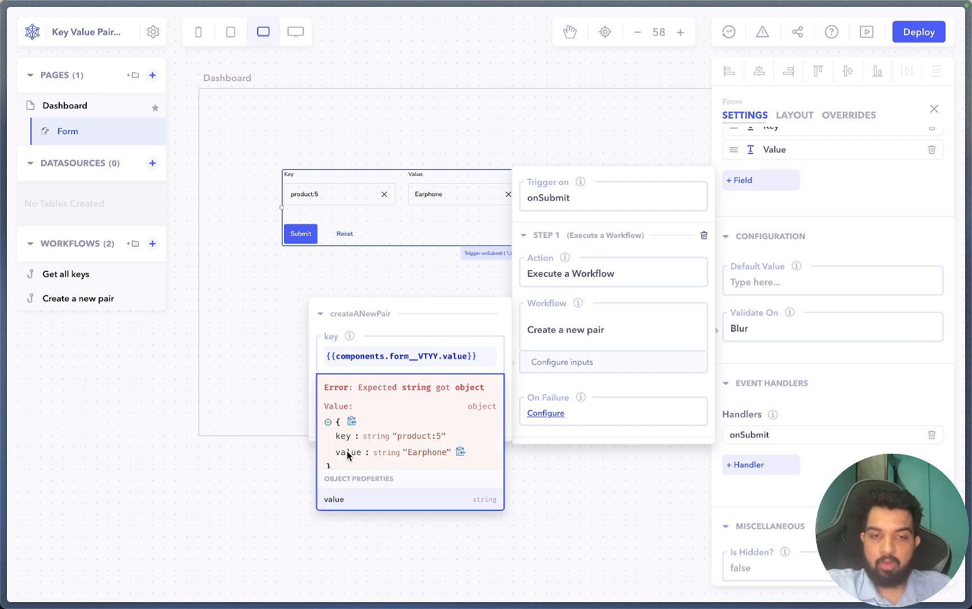
pyautogui.click(466, 361)
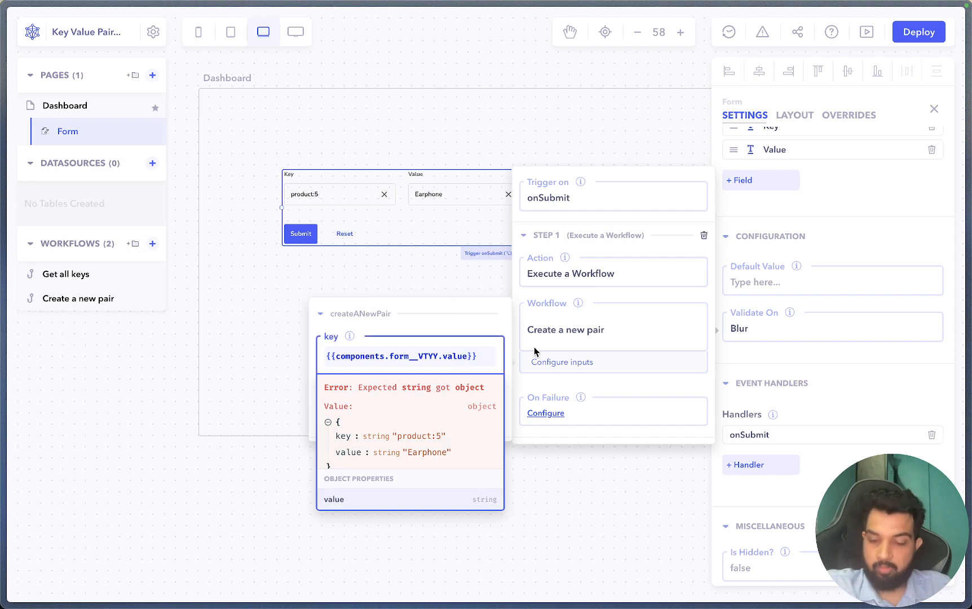
pyautogui.write('.key')
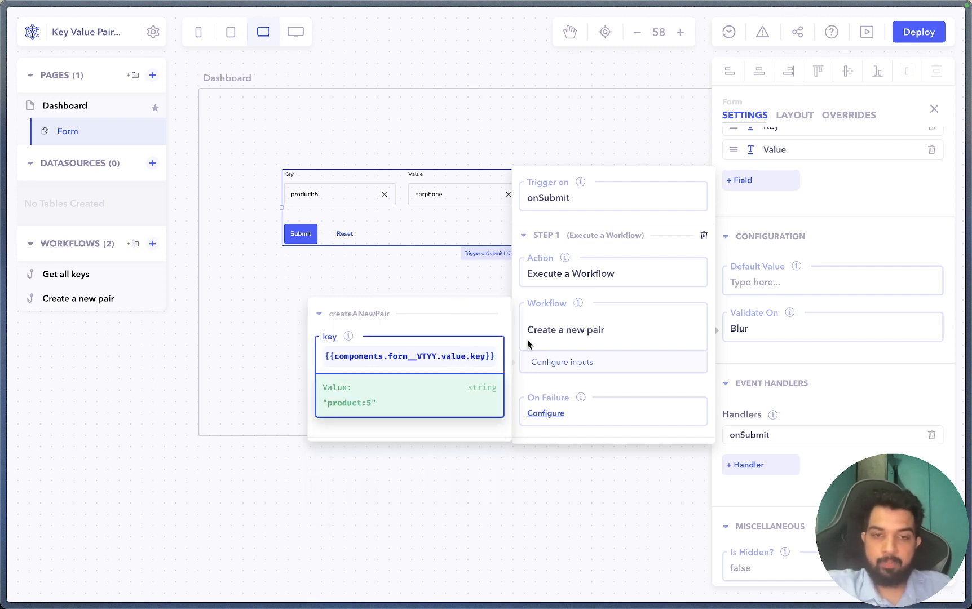
pyautogui.click(440, 326)
pyautogui.click(433, 318)
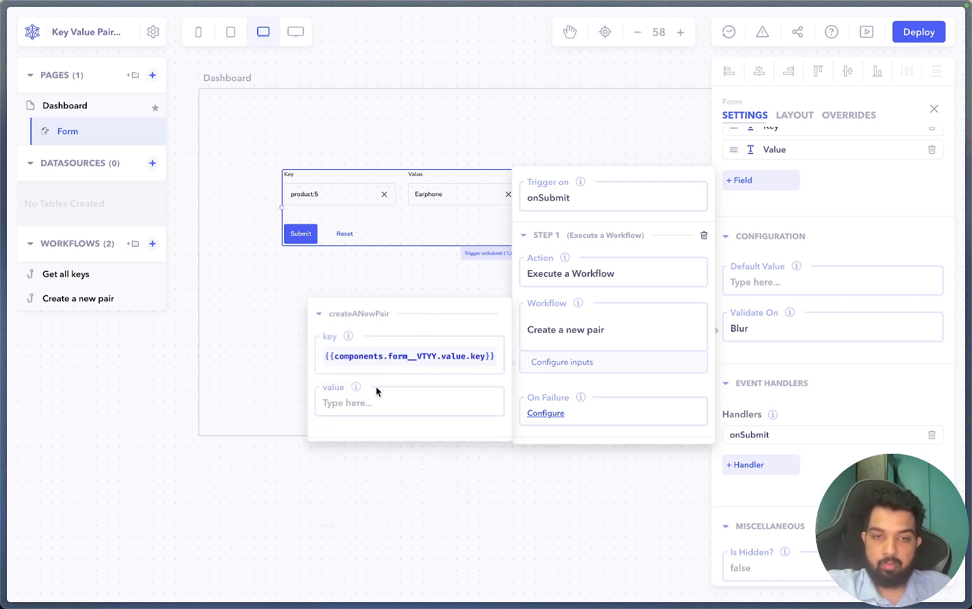
# - Bind the value input to {{components.form.value.value}} and add an empty second step
pyautogui.click(366, 399)
pyautogui.write('{{')
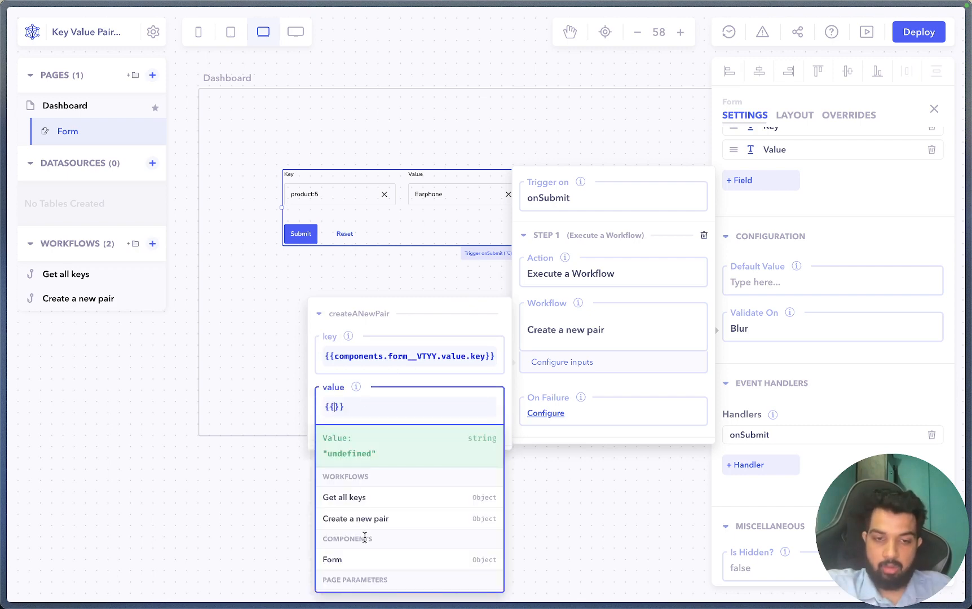
pyautogui.click(370, 559)
pyautogui.click(372, 521)
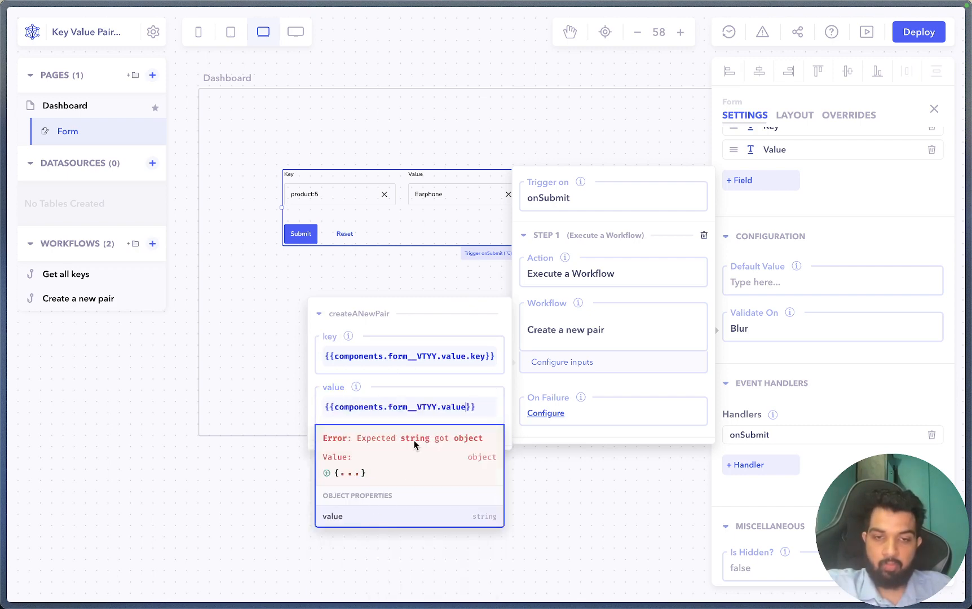
pyautogui.write('.value')
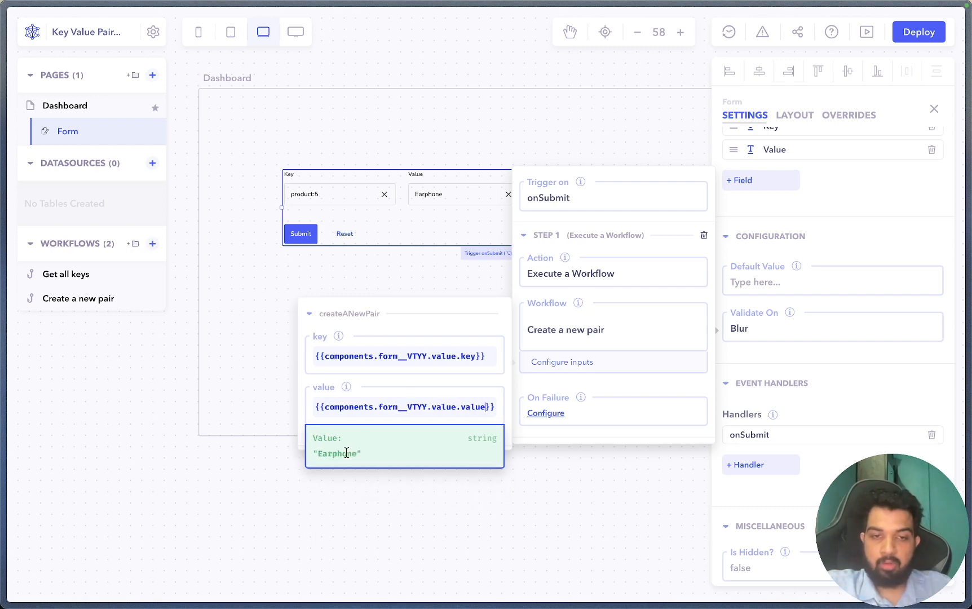
pyautogui.click(382, 355)
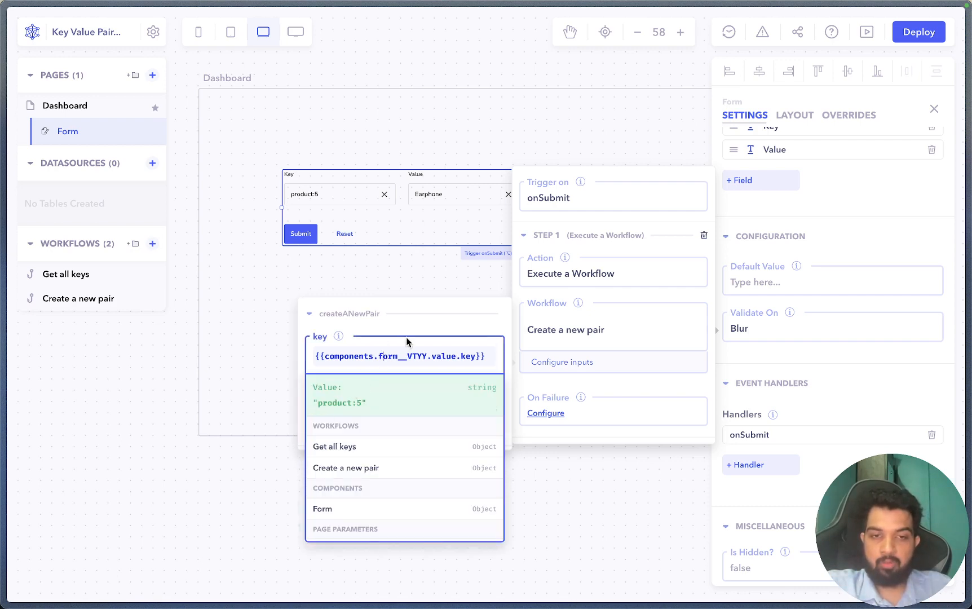
pyautogui.click(463, 335)
pyautogui.scroll(-1, 613, 401)
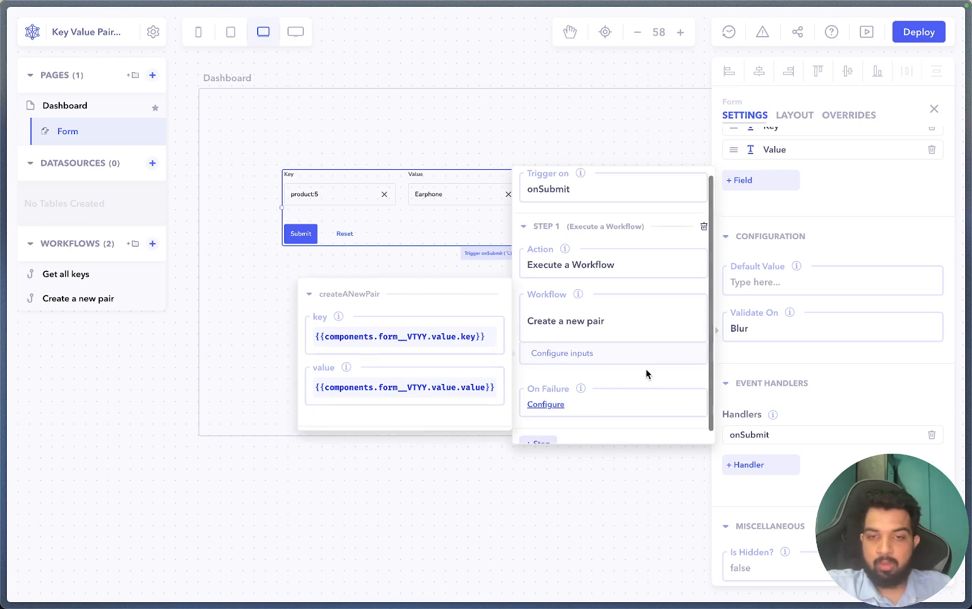
pyautogui.scroll(-1, 620, 395)
pyautogui.click(536, 432)
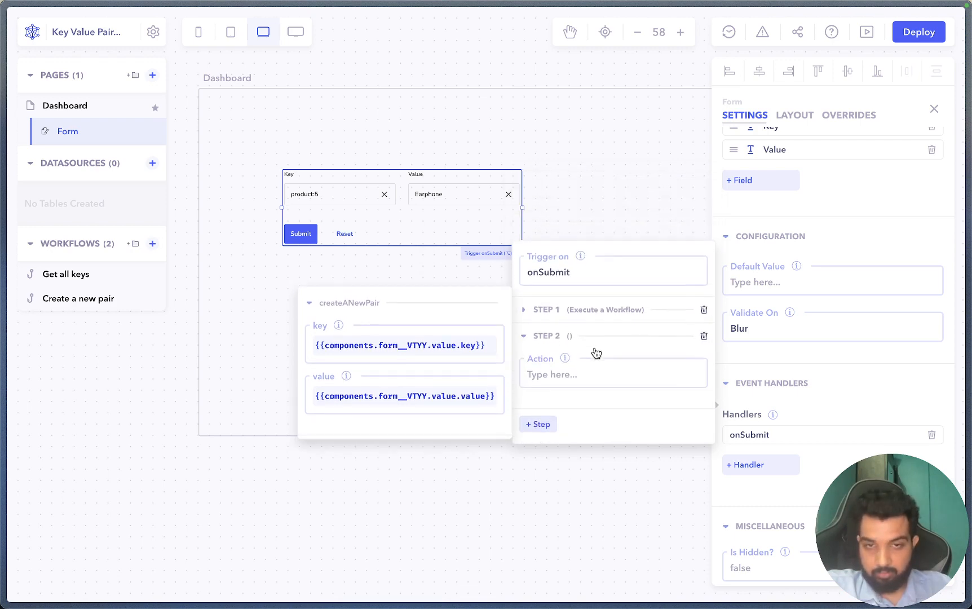
# - Make step 2 show an alert with the message '{{key}} is added', using the form's key
pyautogui.click(582, 376)
pyautogui.scroll(-1, 600, 493)
pyautogui.click(569, 548)
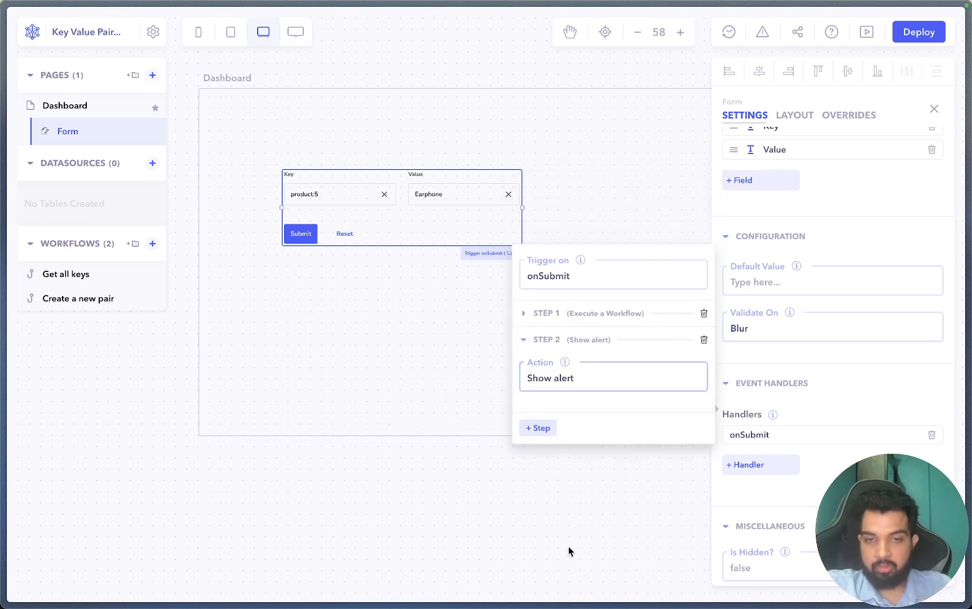
pyautogui.click(616, 346)
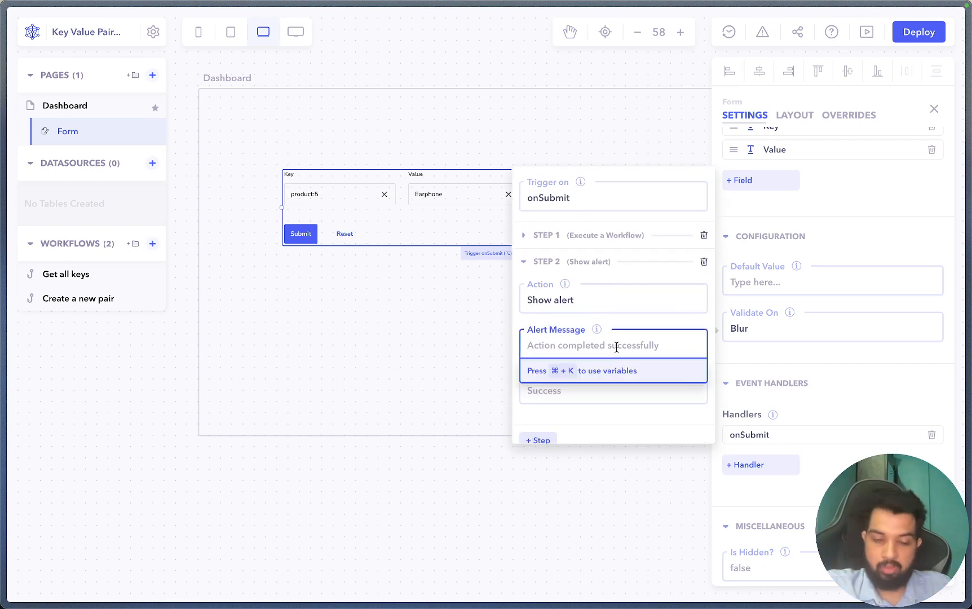
pyautogui.write('The')
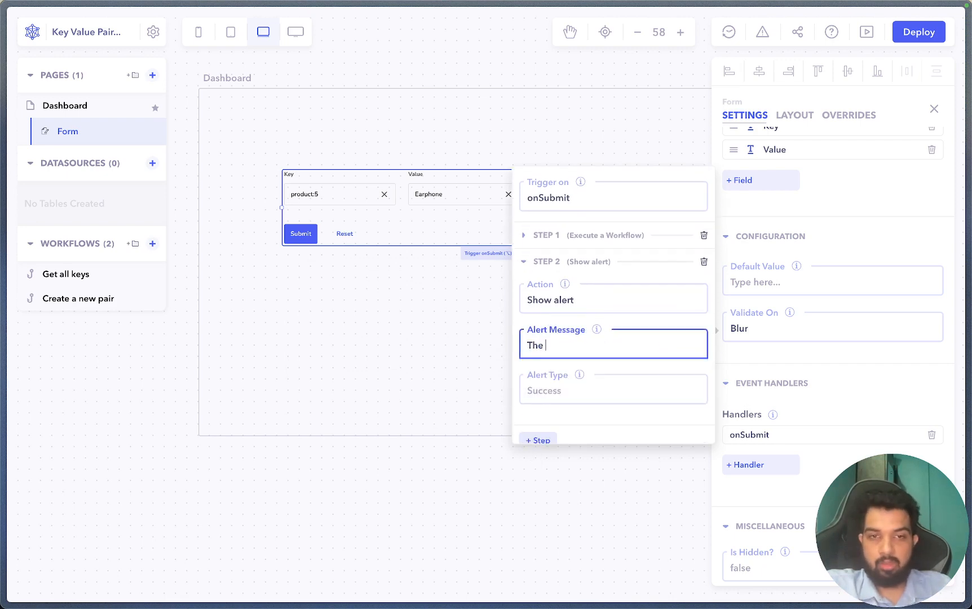
pyautogui.press('BackSpace')
pyautogui.press('BackSpace')
pyautogui.write('{{')
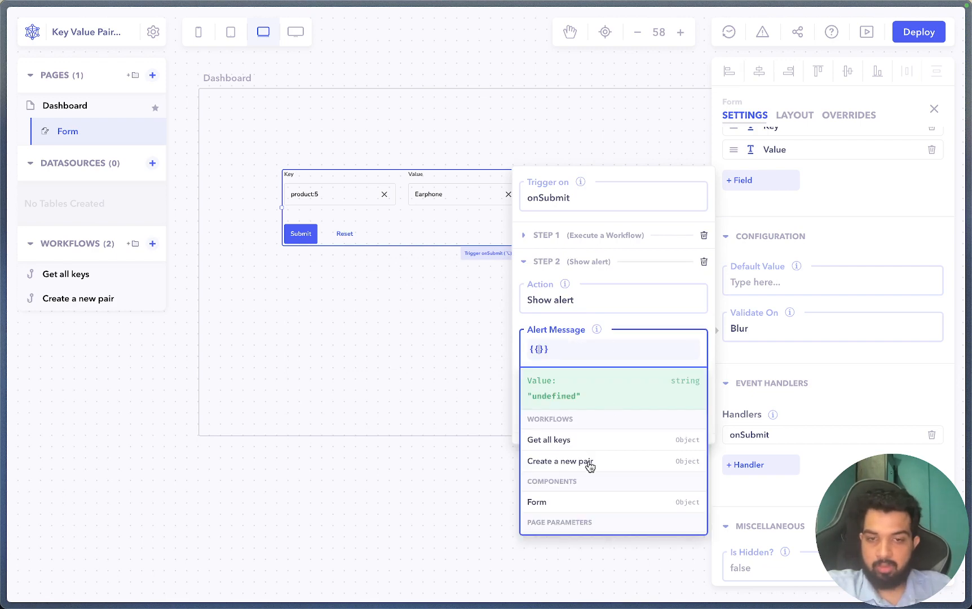
pyautogui.scroll(-1, 586, 494)
pyautogui.click(585, 489)
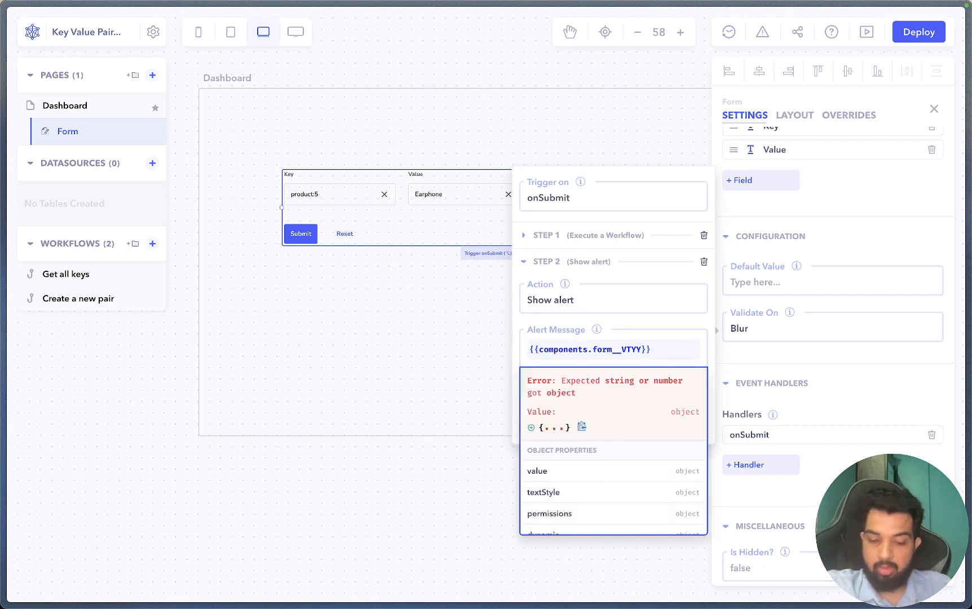
pyautogui.write('.value.key')
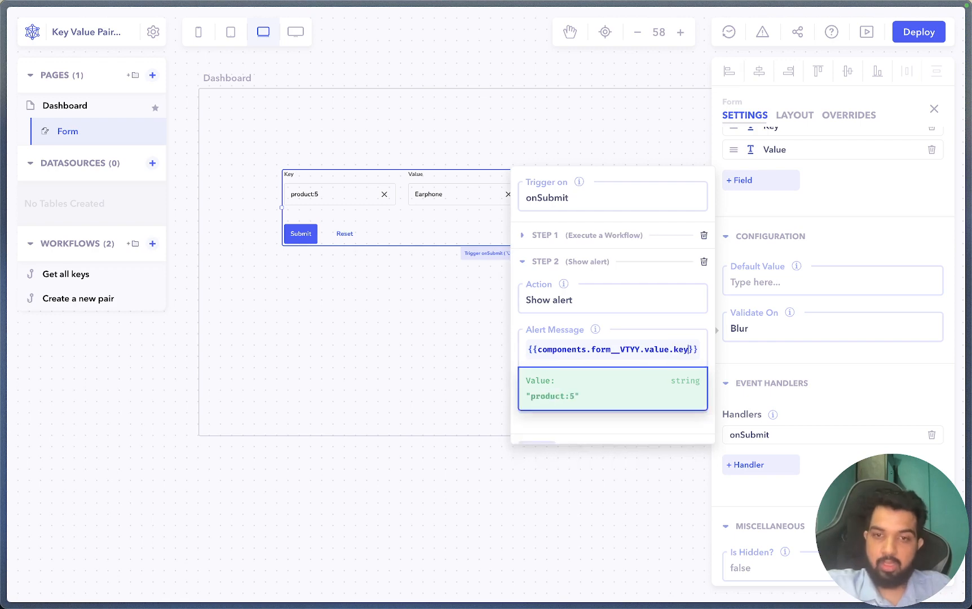
pyautogui.scroll(-1, 689, 350)
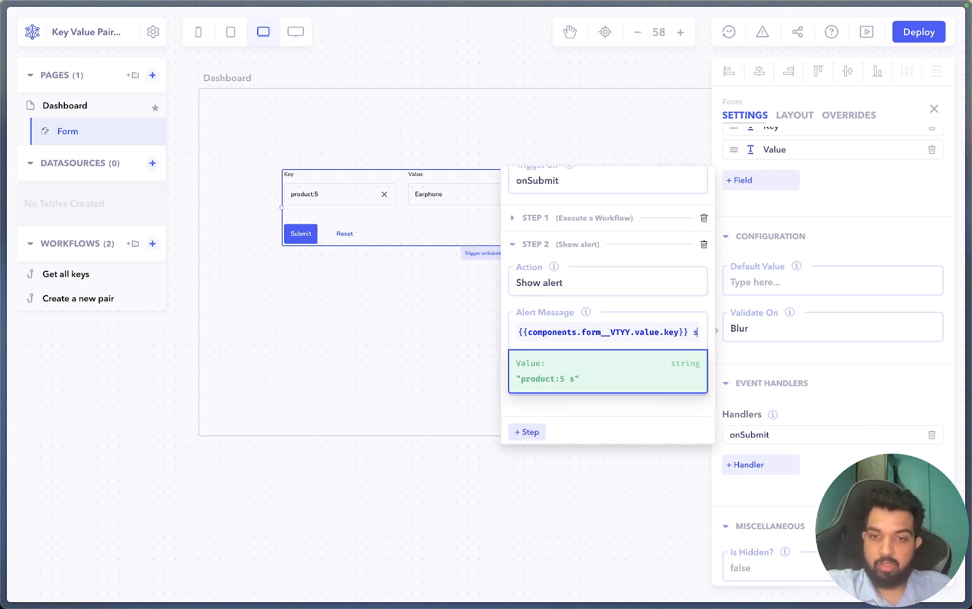
pyautogui.write('is added')
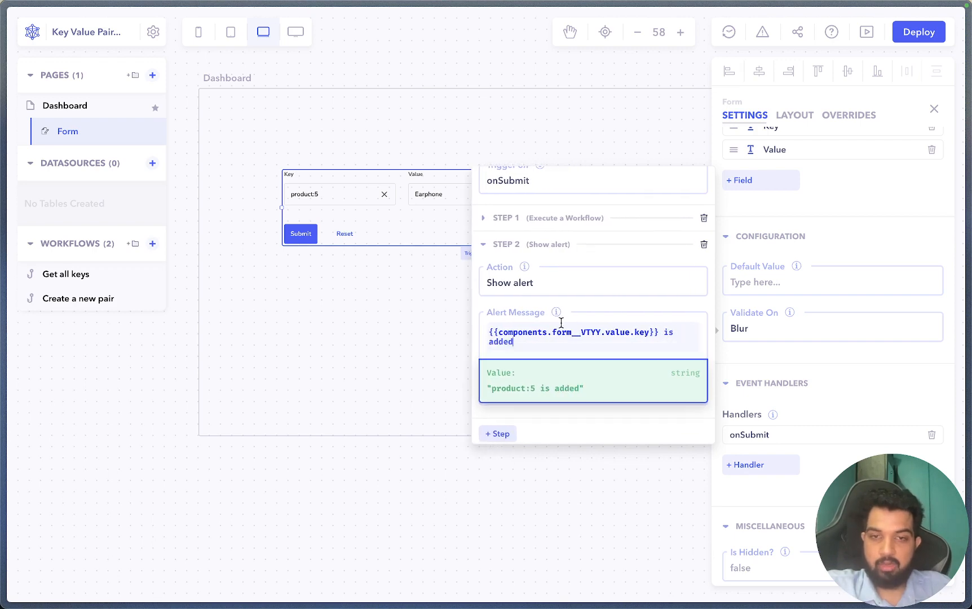
pyautogui.click(592, 300)
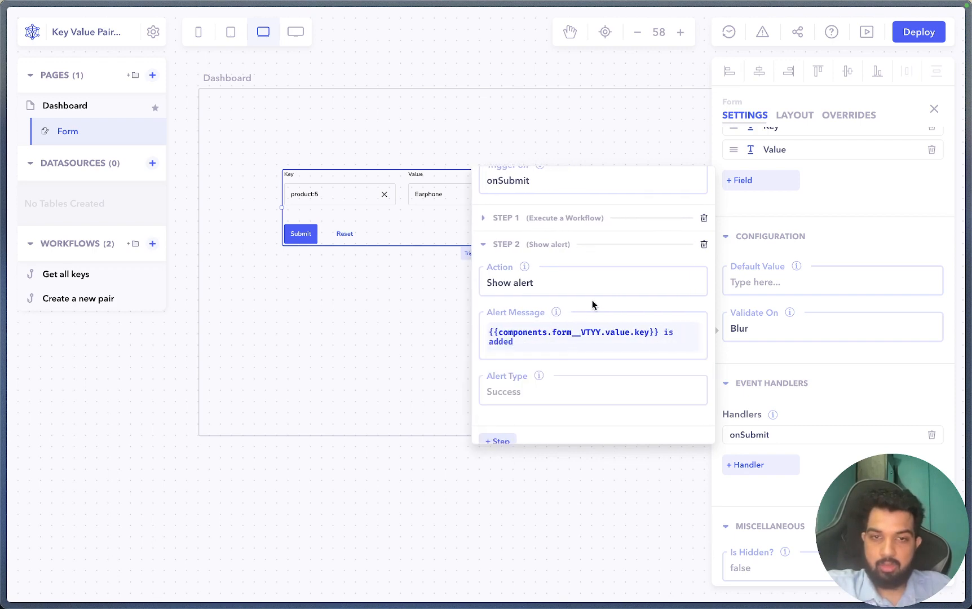
# - Set the alert type to Success and test-trigger onSubmit, showing 'product:5 is added'
pyautogui.click(517, 386)
pyautogui.click(523, 460)
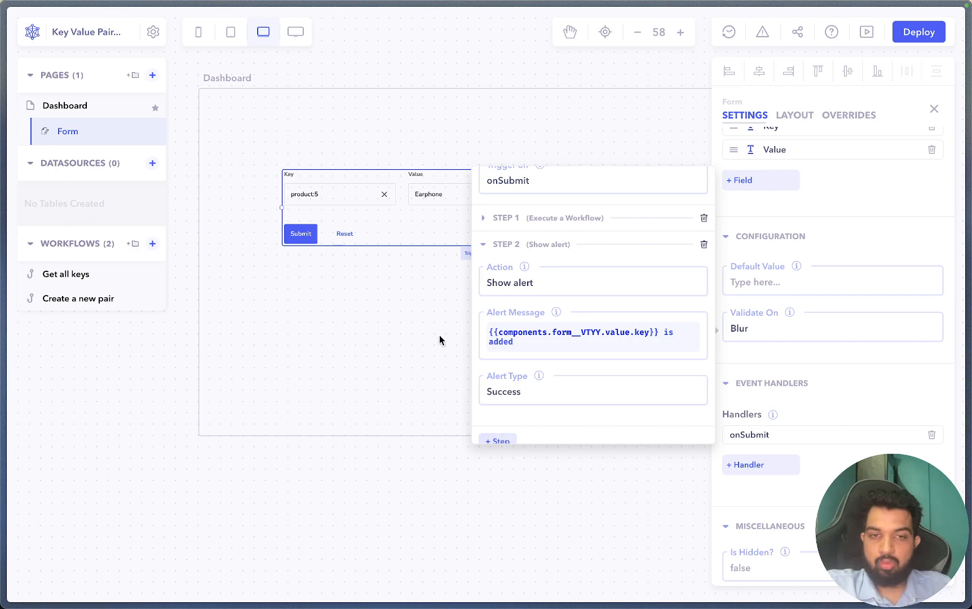
pyautogui.click(370, 221)
pyautogui.click(494, 254)
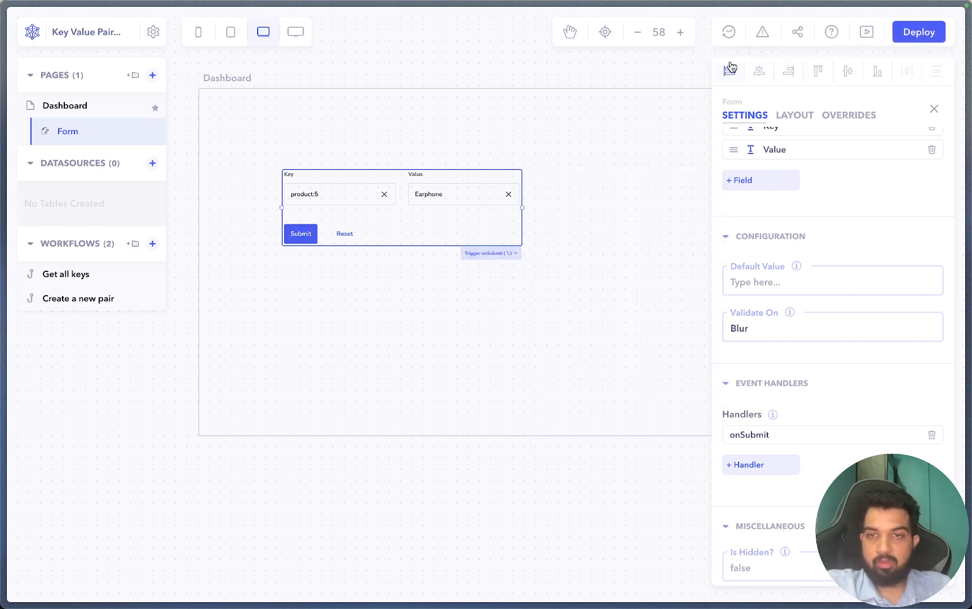
# - Test-run Get all keys to confirm five keys including product:5, then start a new workflow
pyautogui.click(107, 277)
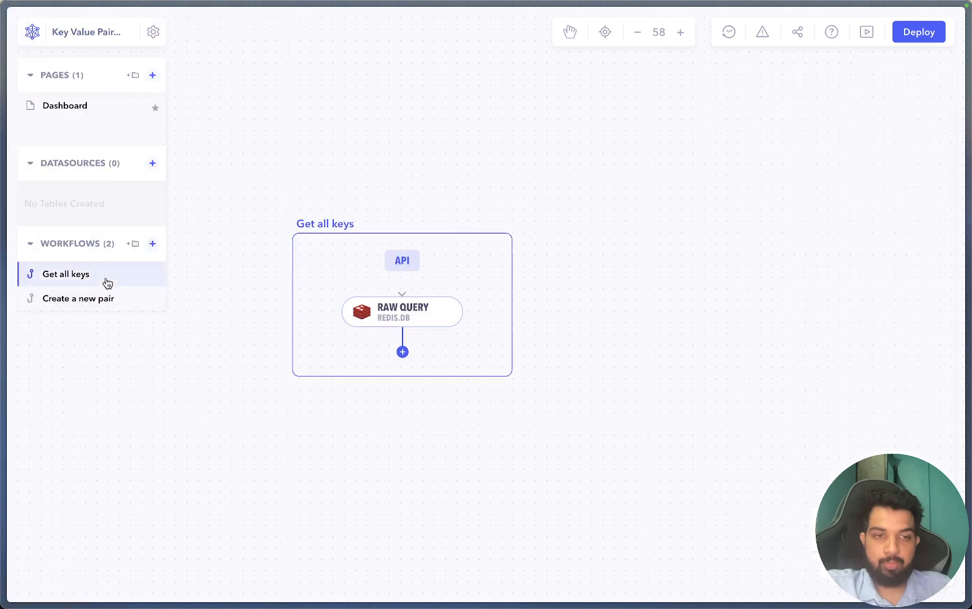
pyautogui.click(346, 32)
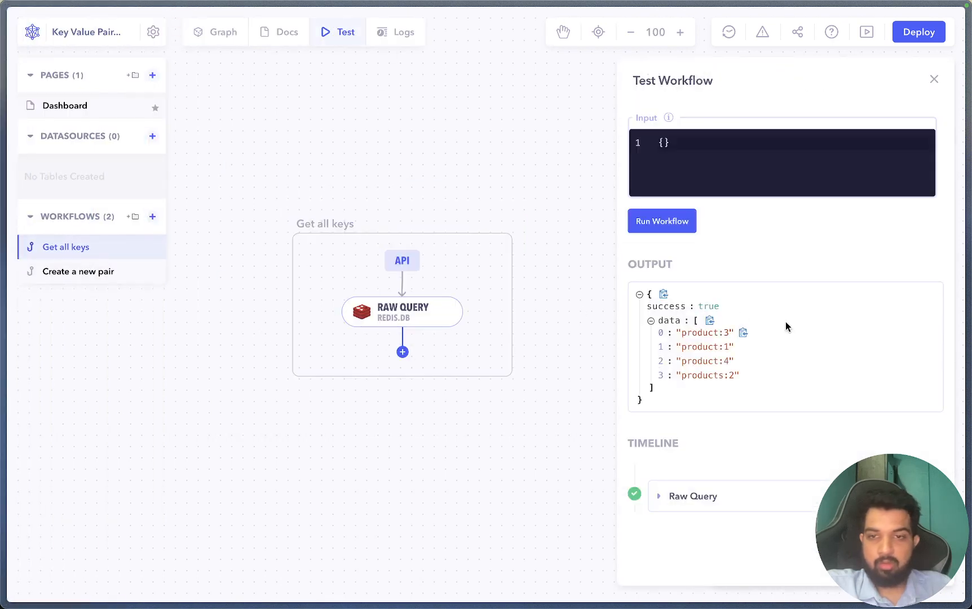
pyautogui.click(663, 228)
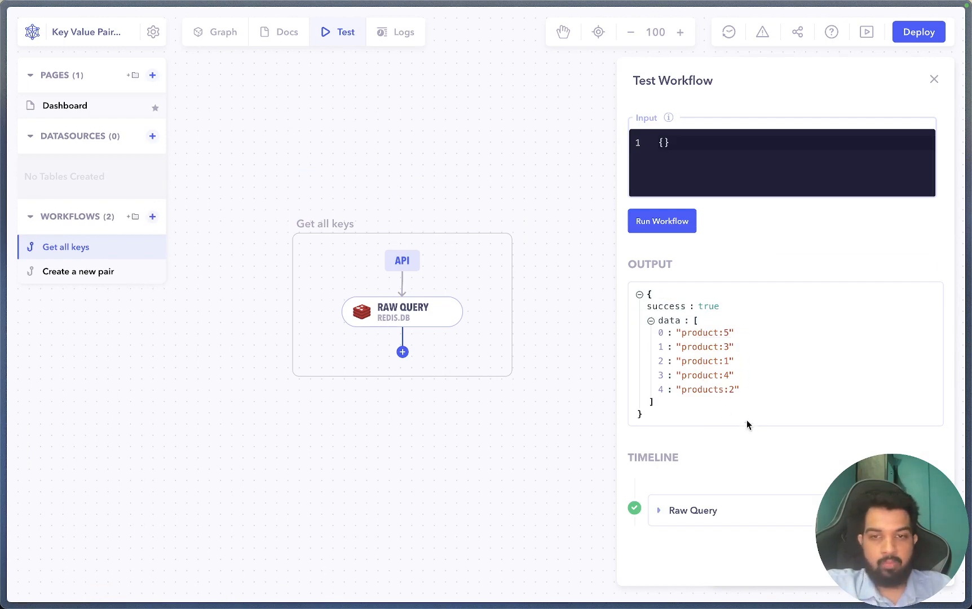
pyautogui.moveTo(706, 340); pyautogui.dragTo(731, 337)
pyautogui.press('super+c')
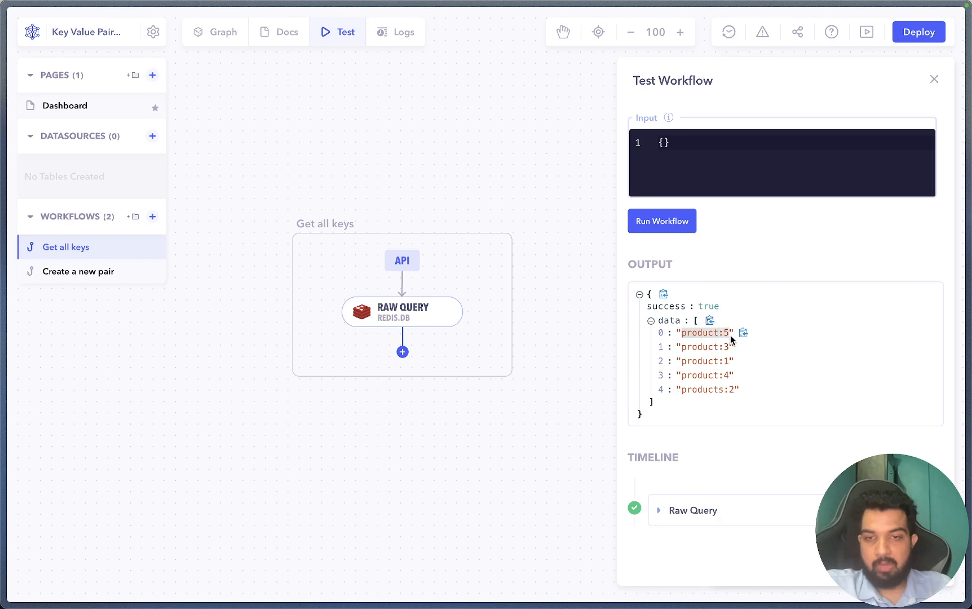
pyautogui.click(409, 451)
pyautogui.click(152, 217)
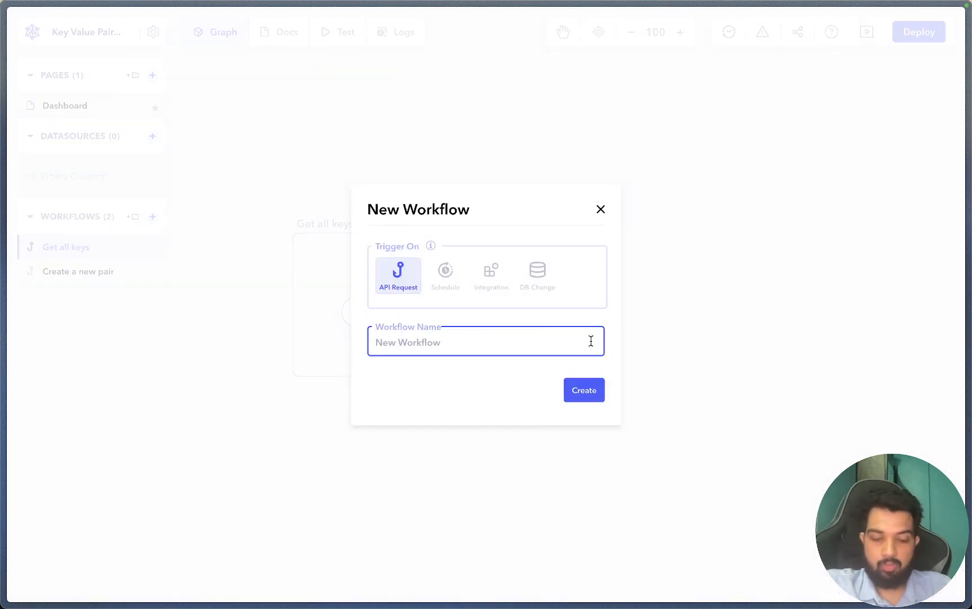
# - Create the 'Get a particular key' workflow with a Redis Raw Query step running GET product:5
pyautogui.write('Get a particular key')
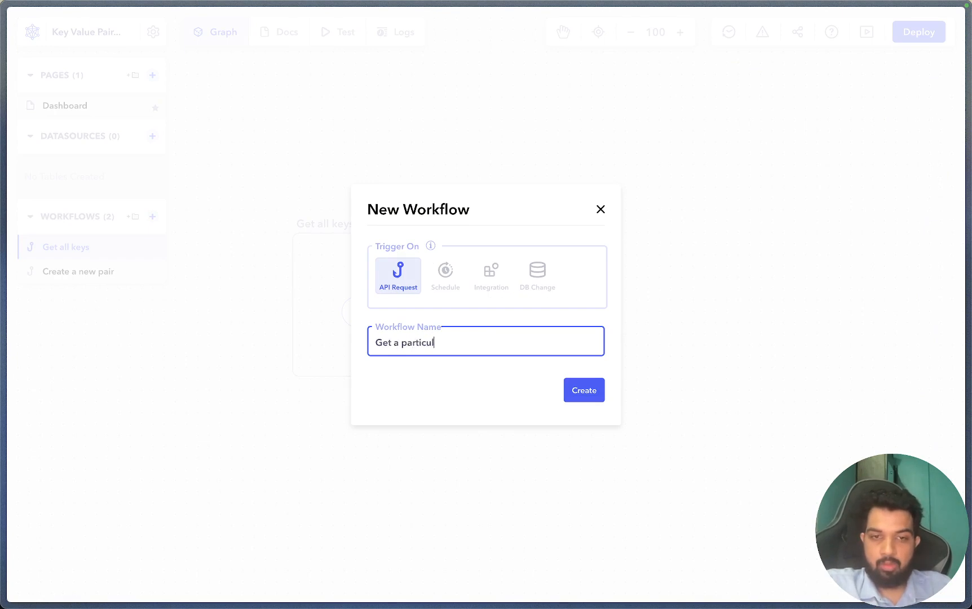
pyautogui.click(565, 388)
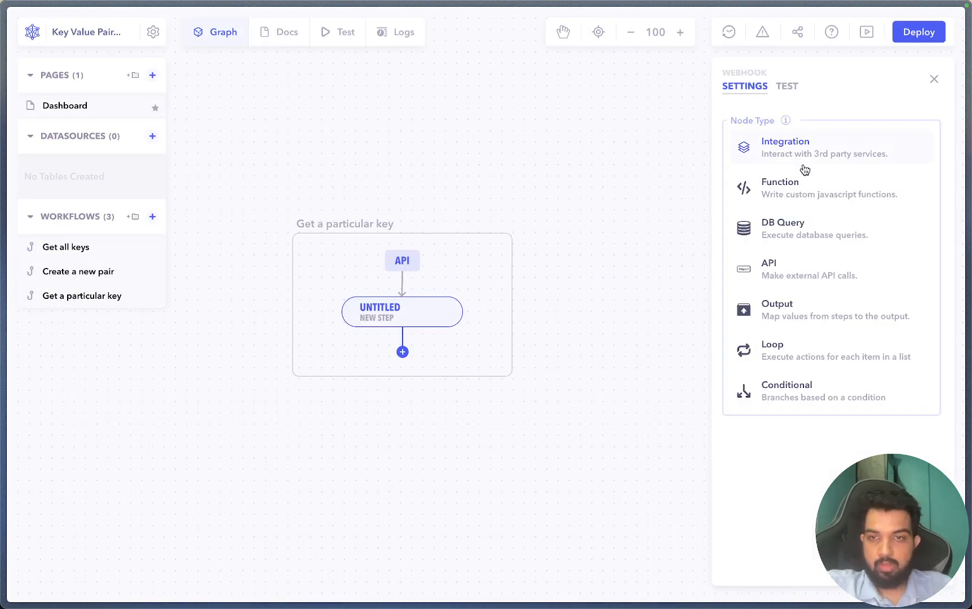
pyautogui.click(796, 239)
pyautogui.click(803, 523)
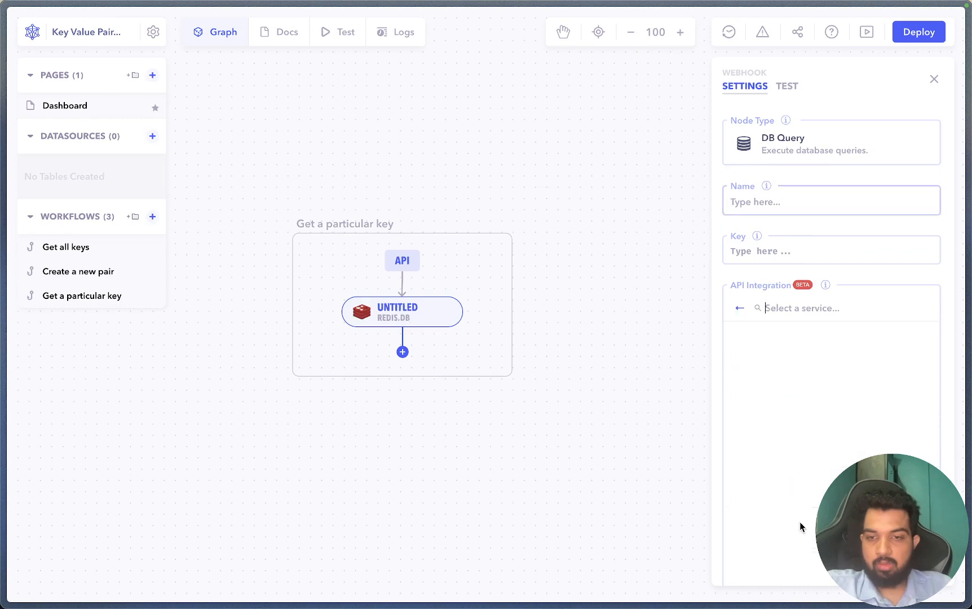
pyautogui.click(801, 390)
pyautogui.click(795, 388)
pyautogui.click(771, 435)
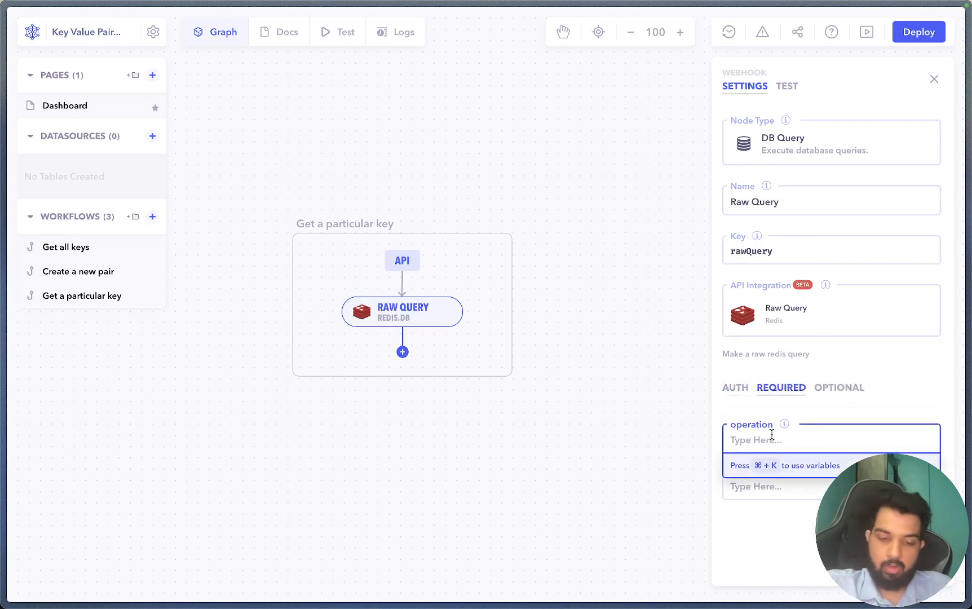
pyautogui.write('GET')
pyautogui.press('Tab')
pyautogui.press('super+v')
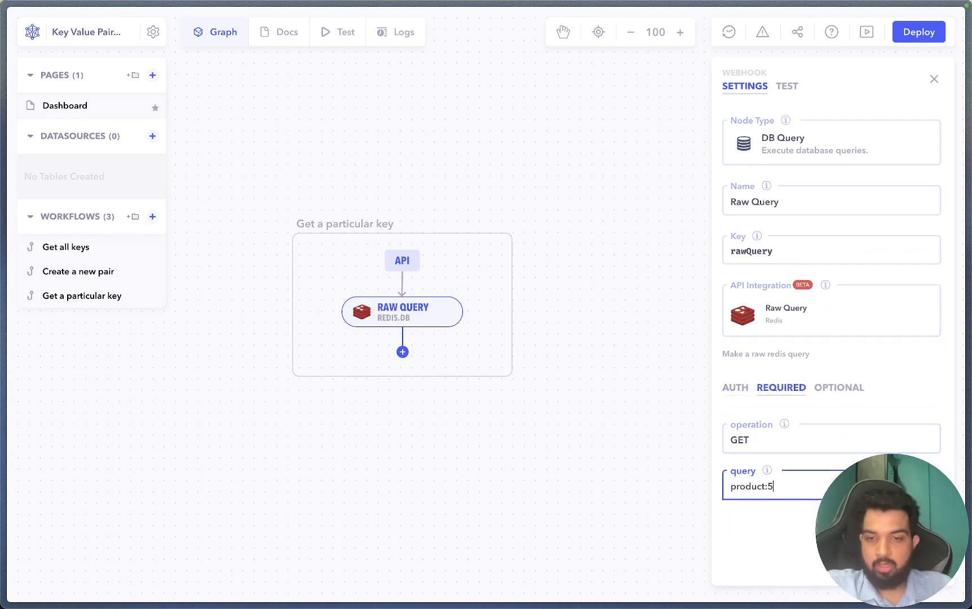
pyautogui.click(614, 490)
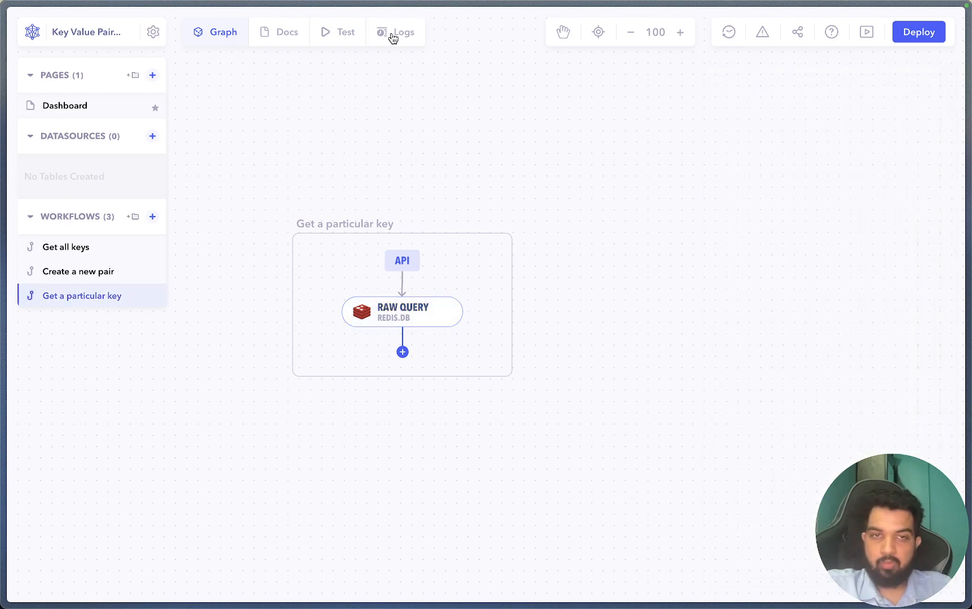
# - Test-run Get a particular key, which returns Earphone, then view its 200-status run in Logs
pyautogui.click(356, 35)
pyautogui.click(661, 227)
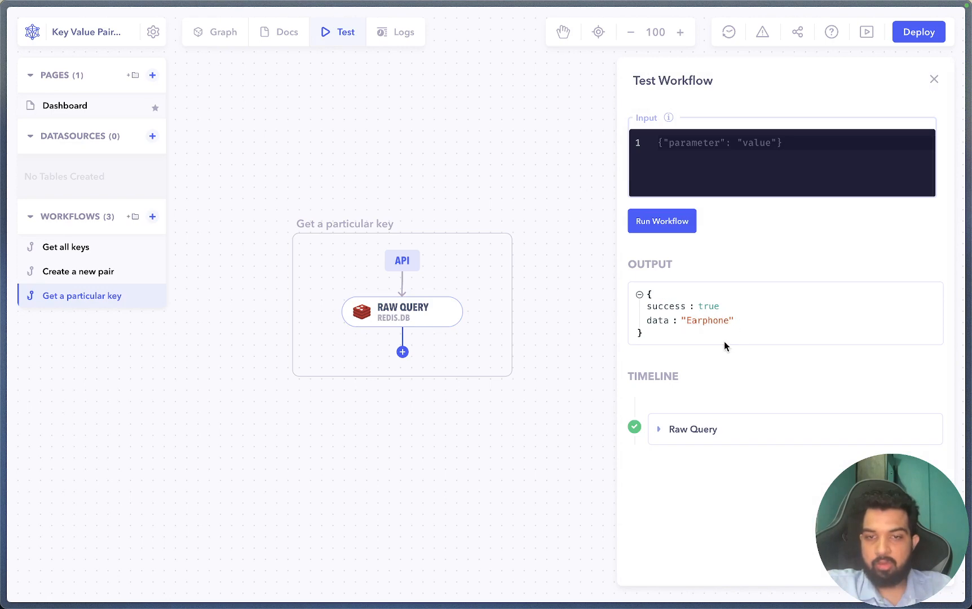
pyautogui.press('Escape')
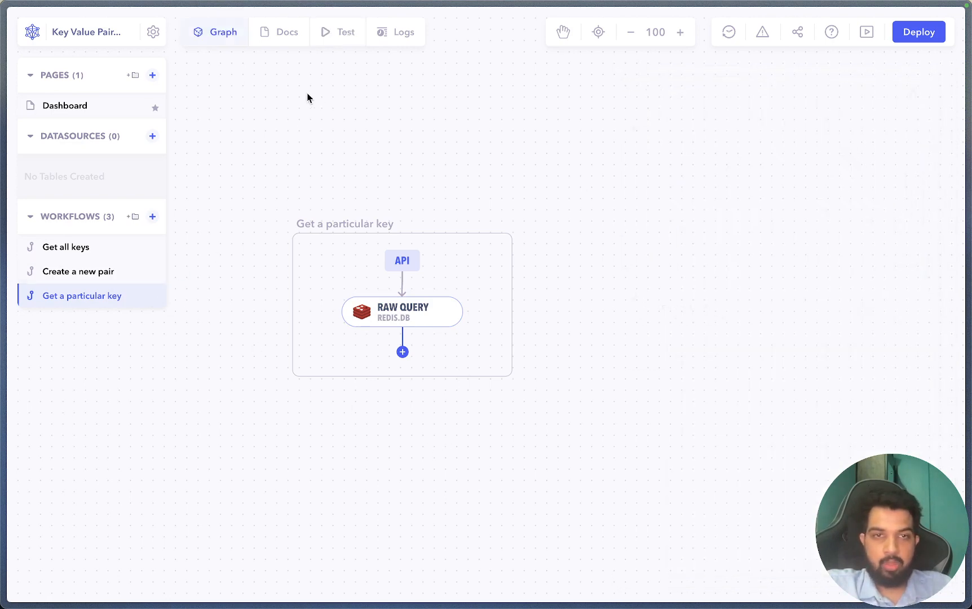
pyautogui.click(390, 33)
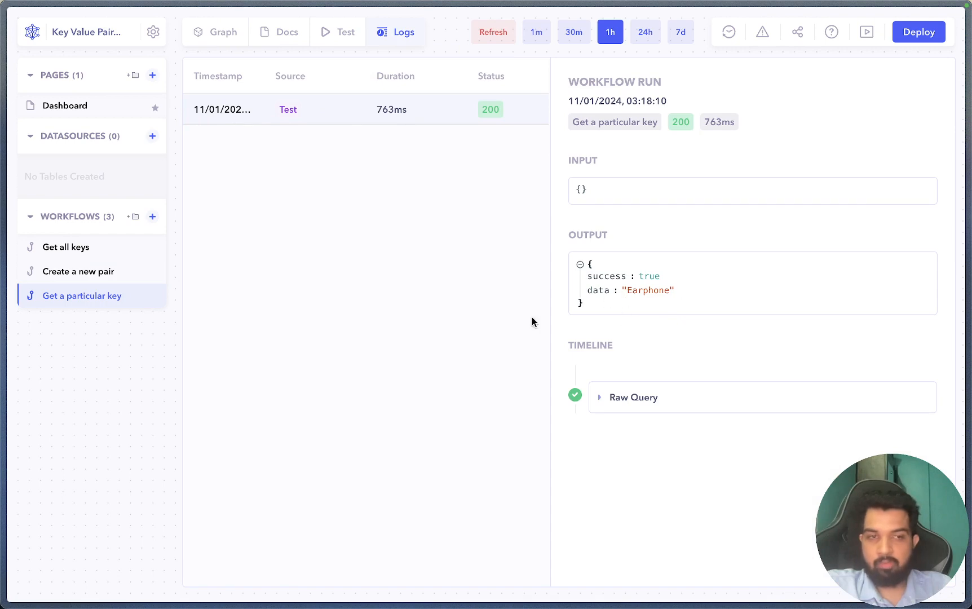
# - Inspect the form-submitted Create a new pair run, checking its key/value input and OK output
pyautogui.click(92, 272)
pyautogui.click(425, 108)
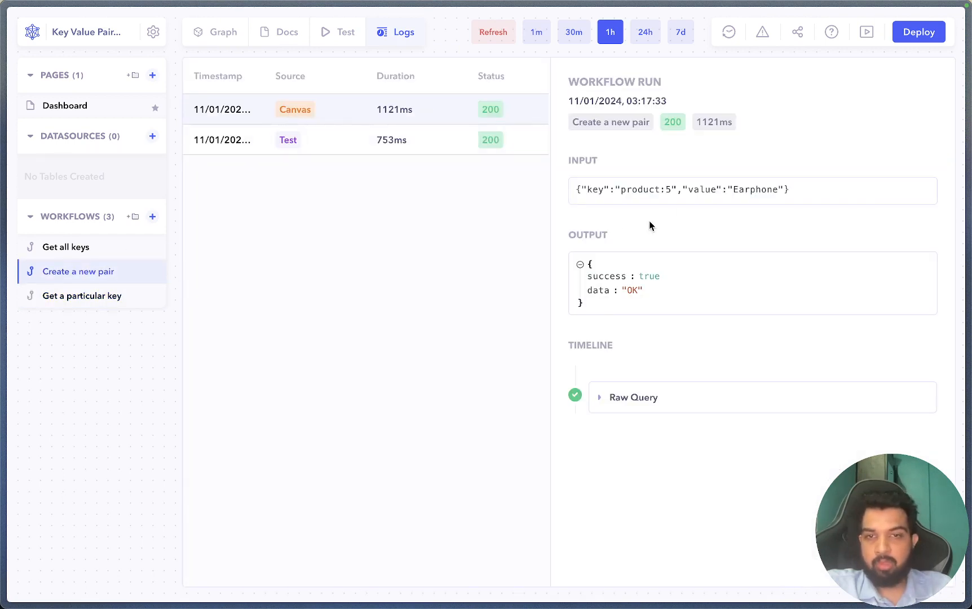
pyautogui.moveTo(576, 190)
pyautogui.mouseDown()
pyautogui.moveTo(790, 191)
pyautogui.moveTo(572, 192)
pyautogui.mouseUp()
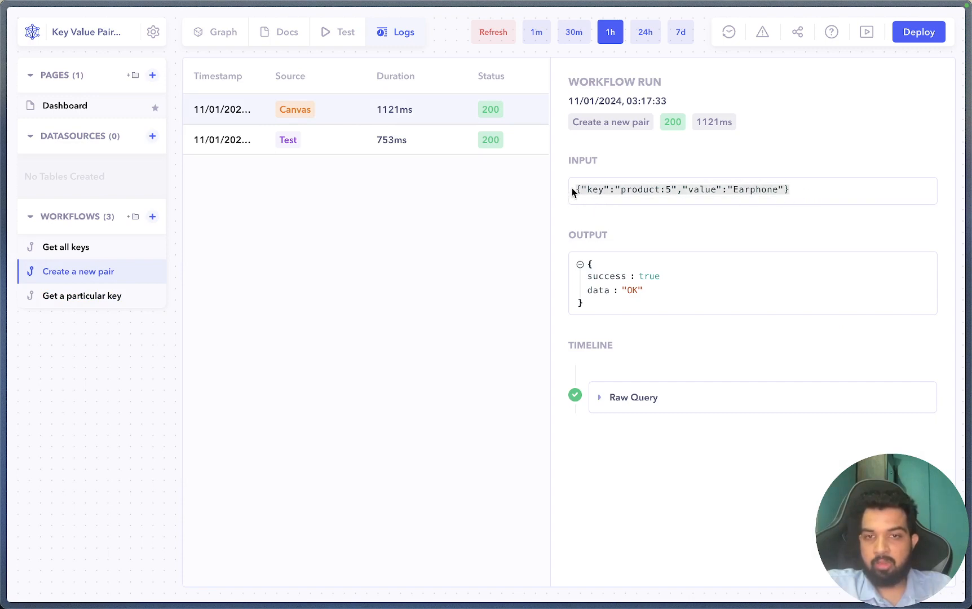
pyautogui.click(648, 199)
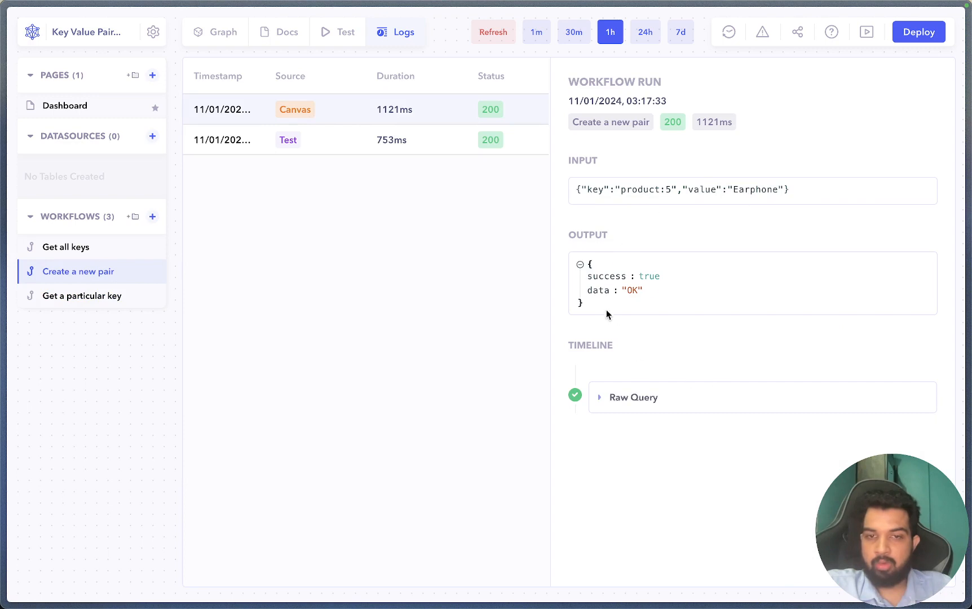
pyautogui.moveTo(586, 289); pyautogui.dragTo(644, 292)
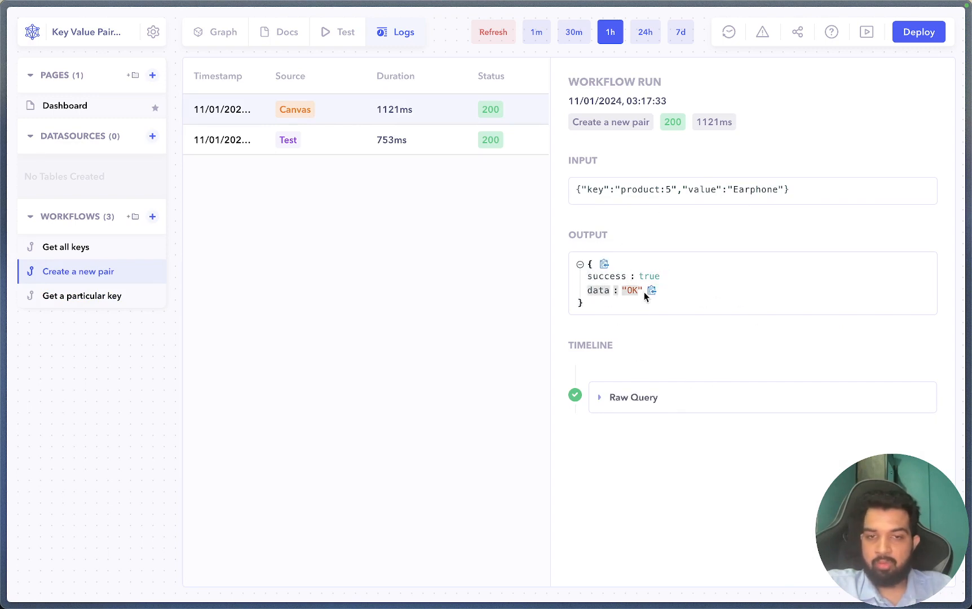
# - Compare the three Get all keys runs, ending on the latest with five keys including product:5
pyautogui.click(118, 255)
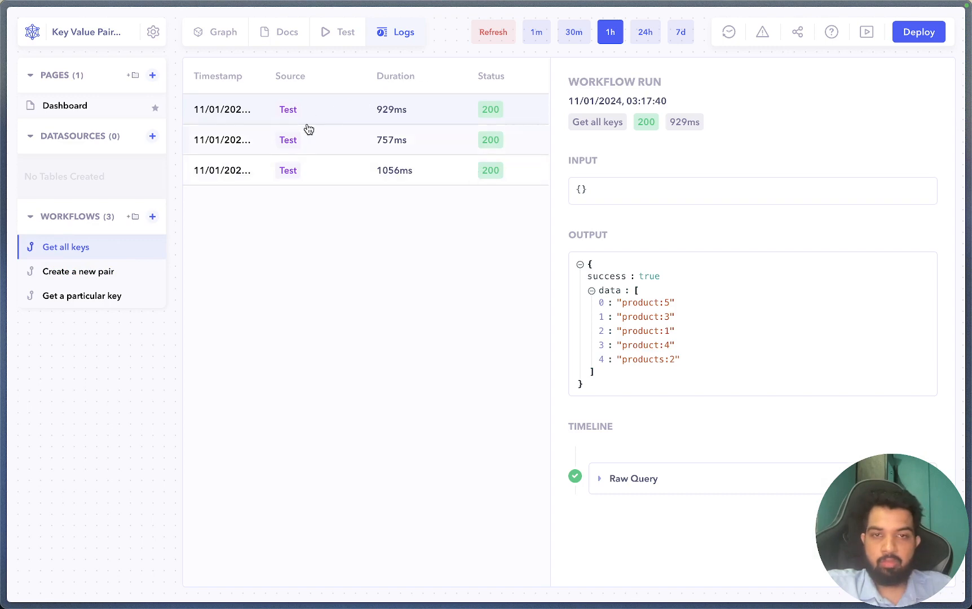
pyautogui.click(321, 140)
pyautogui.click(400, 175)
pyautogui.click(390, 121)
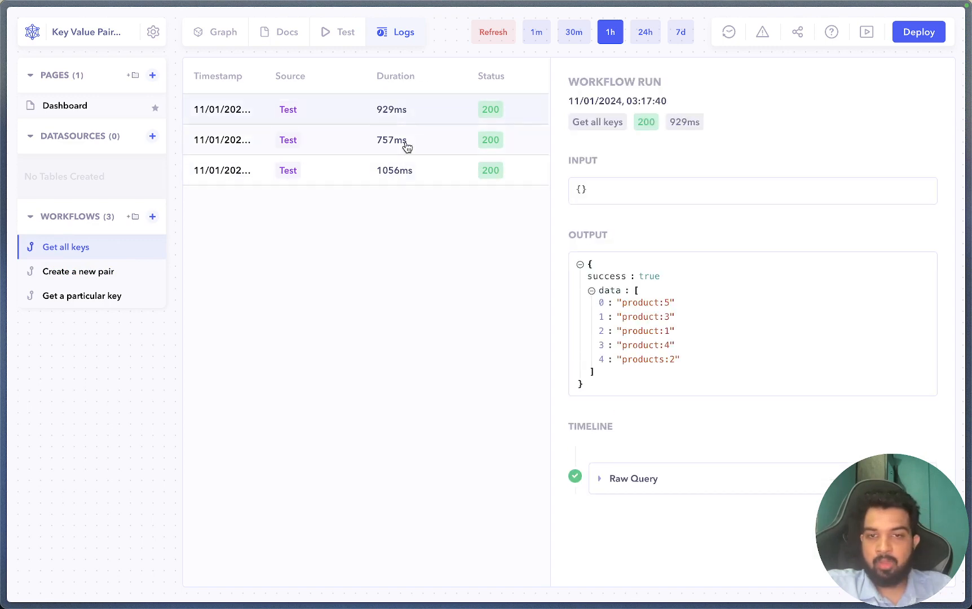
pyautogui.click(403, 145)
pyautogui.click(399, 170)
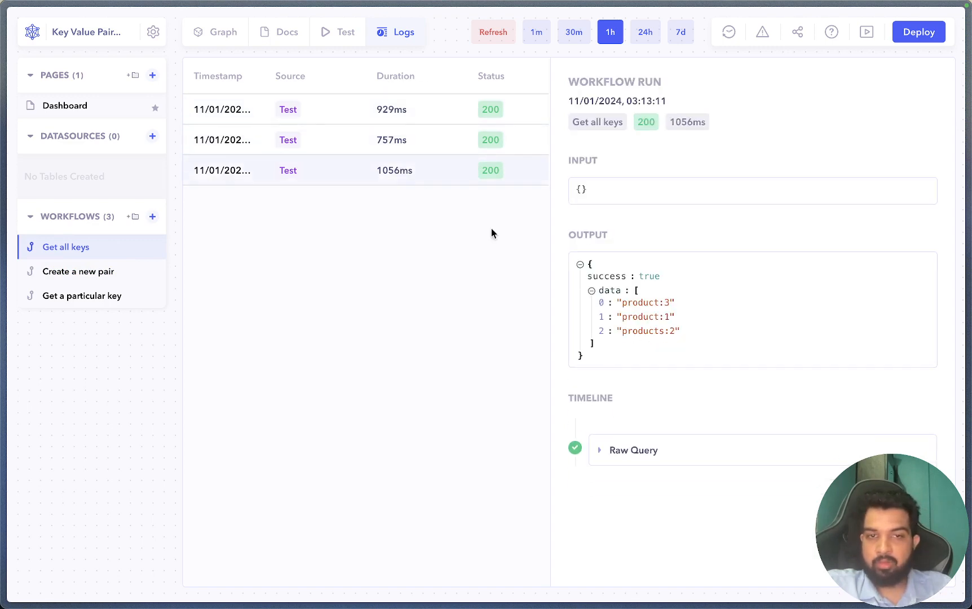
pyautogui.click(410, 113)
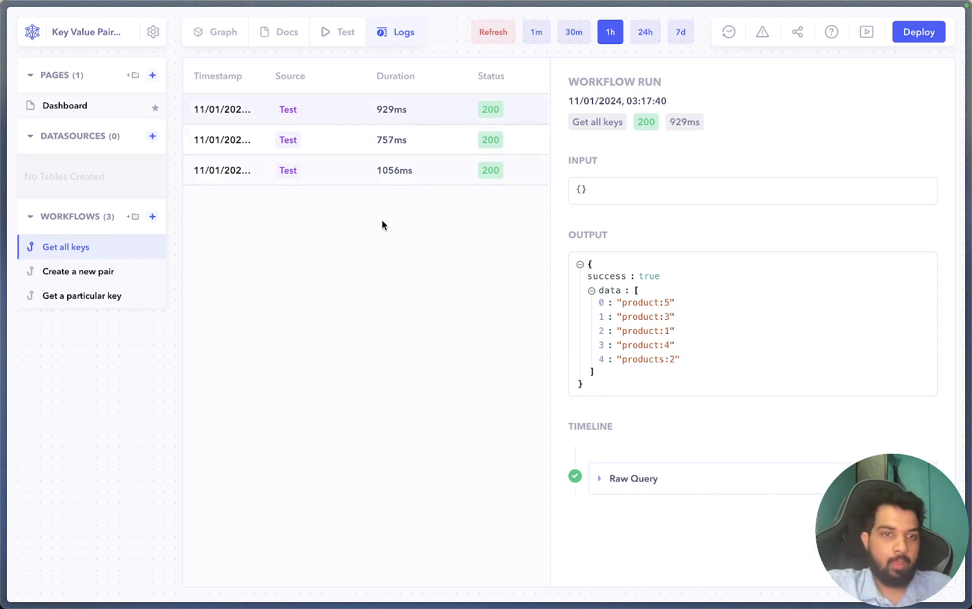